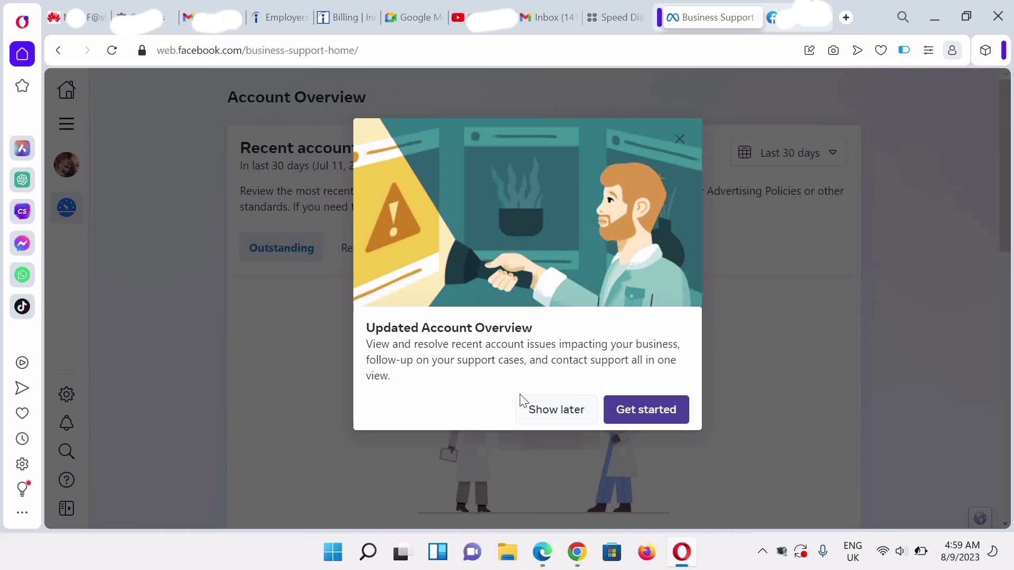
Close the 'Updated Account Overview' introduction pop-up
{"action": "left_click", "coordinate": [680, 141]}
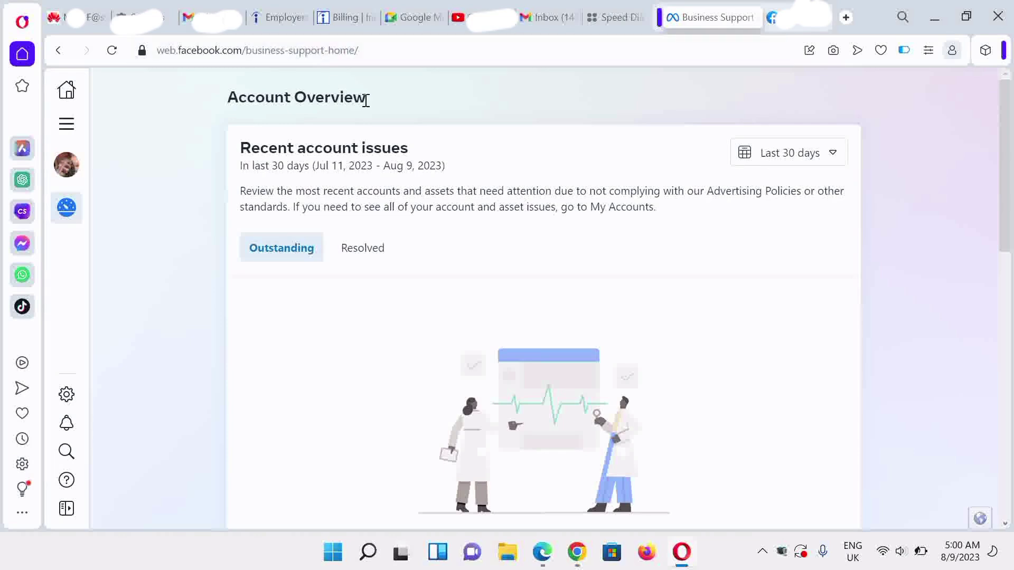
Review the recent account issues and support cases, then open 'View my accounts'
{"action": "scroll", "coordinate": [1008, 380], "scroll_direction": "down", "scroll_amount": 4}
{"action": "scroll", "coordinate": [1008, 383], "scroll_direction": "down", "scroll_amount": 5}
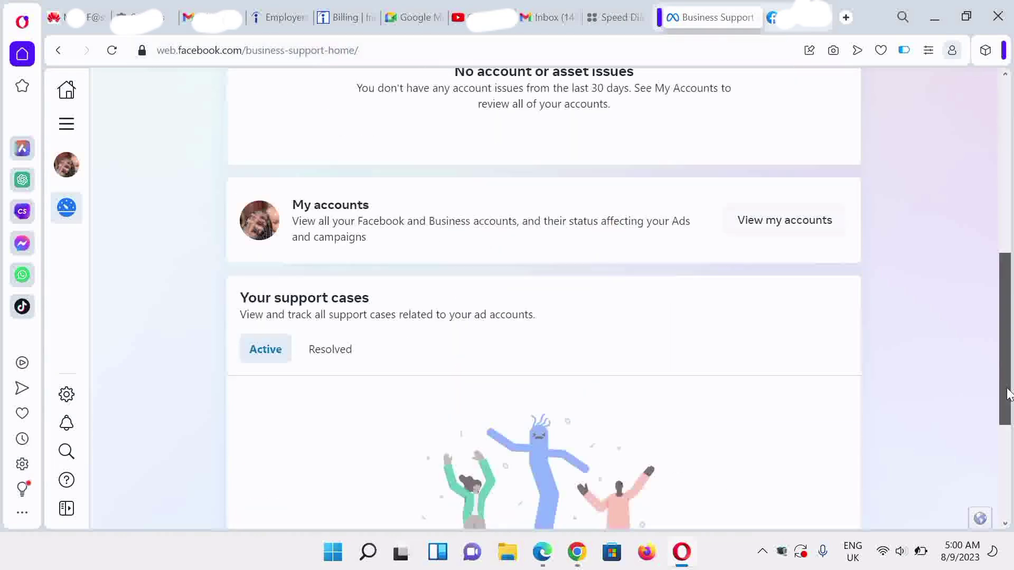
{"action": "left_click_drag", "start_coordinate": [1003, 393], "coordinate": [941, 368]}
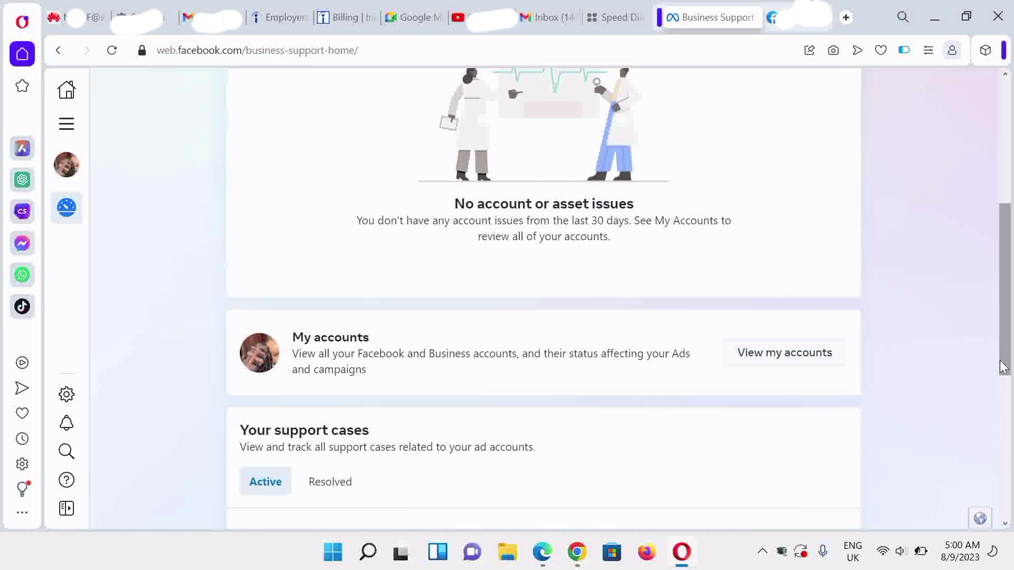
{"action": "left_click_drag", "start_coordinate": [1005, 369], "coordinate": [1011, 522]}
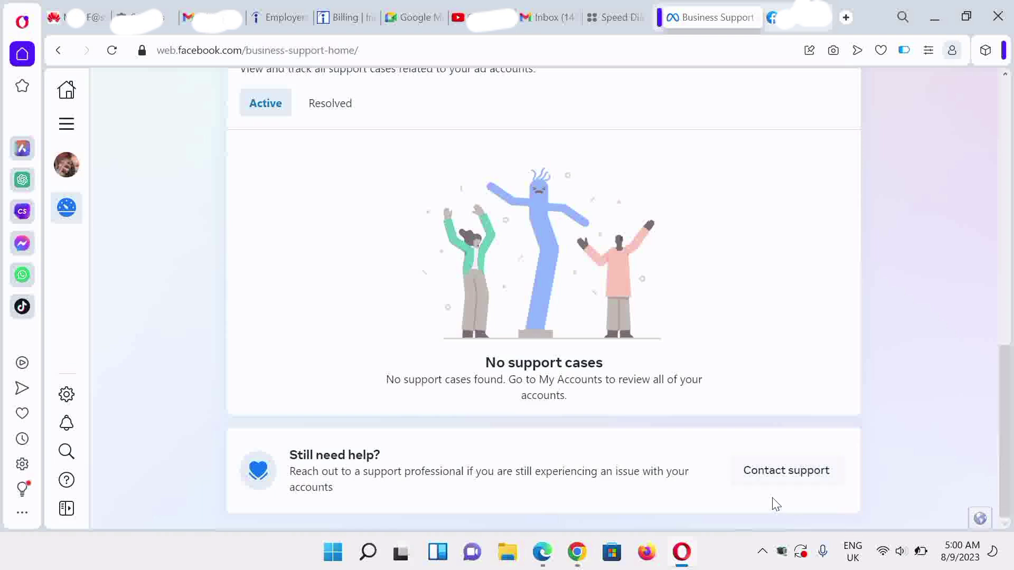
{"action": "left_click_drag", "start_coordinate": [998, 470], "coordinate": [984, 355]}
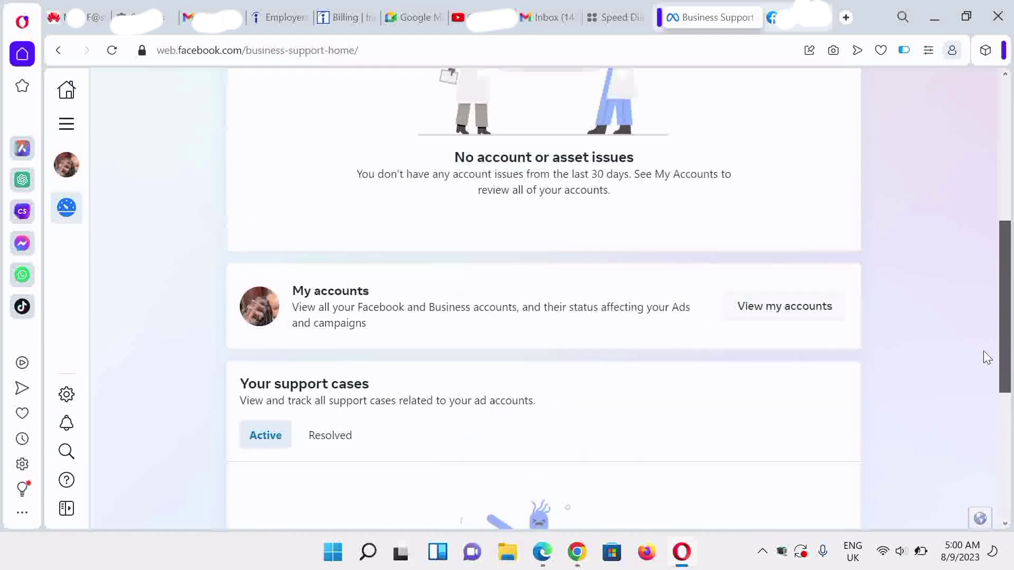
{"action": "left_click", "coordinate": [767, 311]}
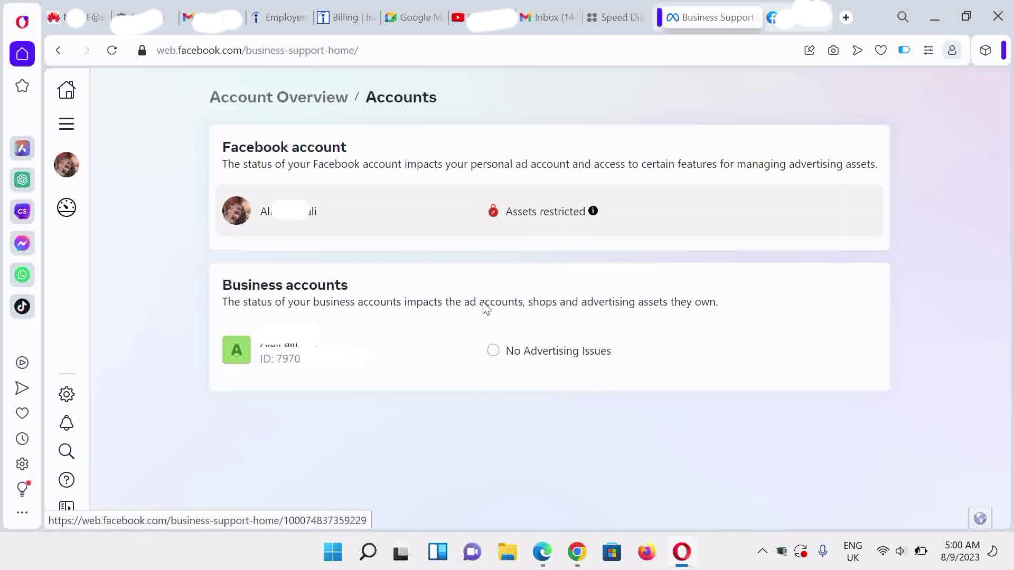
Open the personal Facebook account, then its ad account disabled since Jun 13, 2023
{"action": "left_click", "coordinate": [462, 221]}
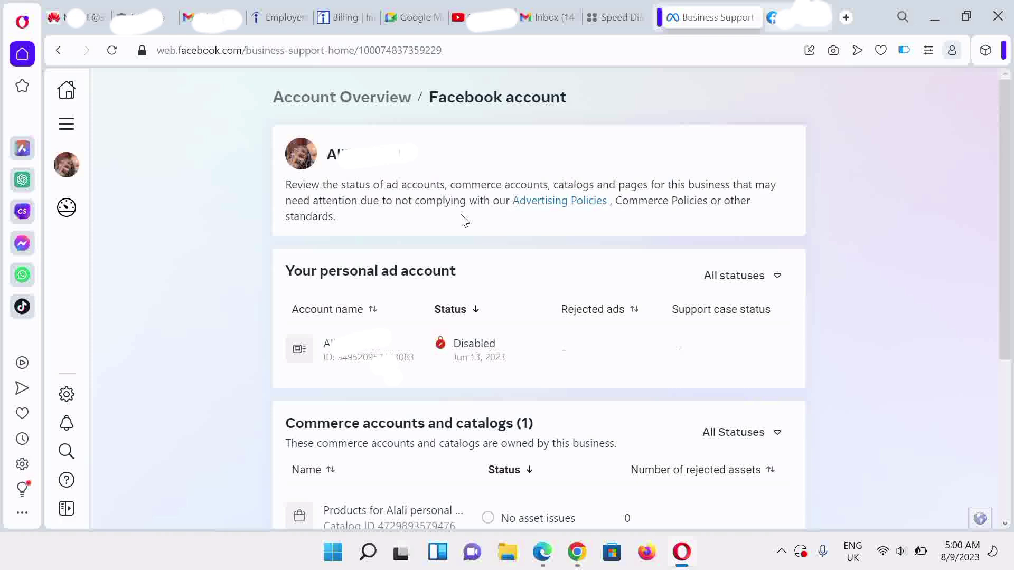
{"action": "left_click", "coordinate": [496, 364]}
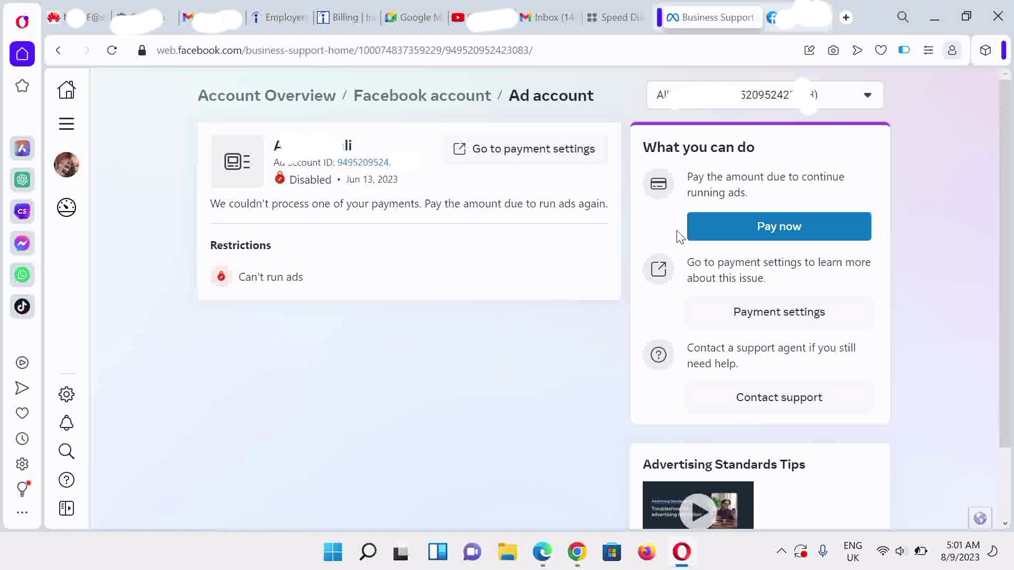
Pay the ₦982.01 due with a new debit or credit card and dismiss the success notice
{"action": "left_click", "coordinate": [714, 239]}
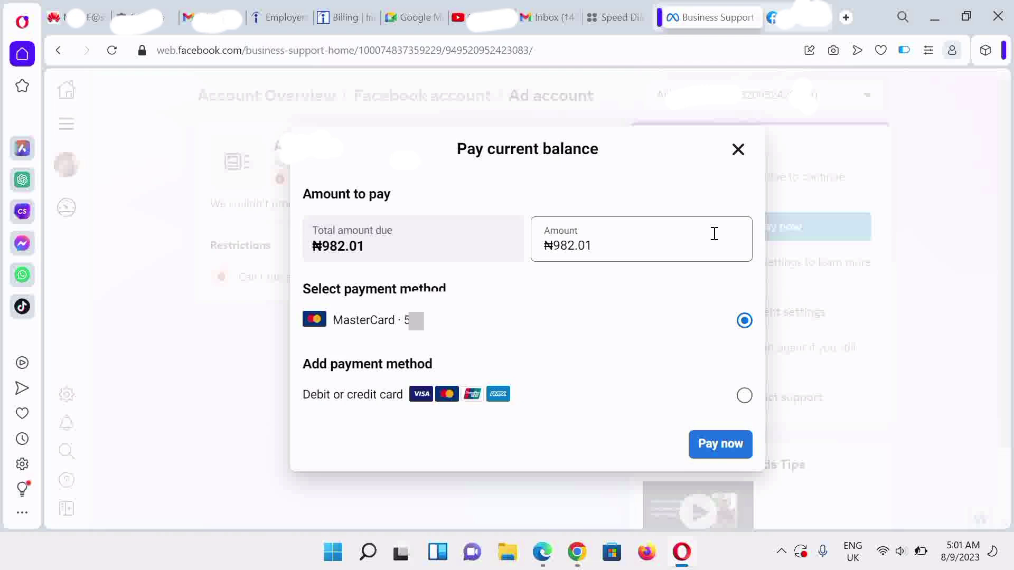
{"action": "left_click", "coordinate": [753, 395]}
{"action": "left_click", "coordinate": [734, 444]}
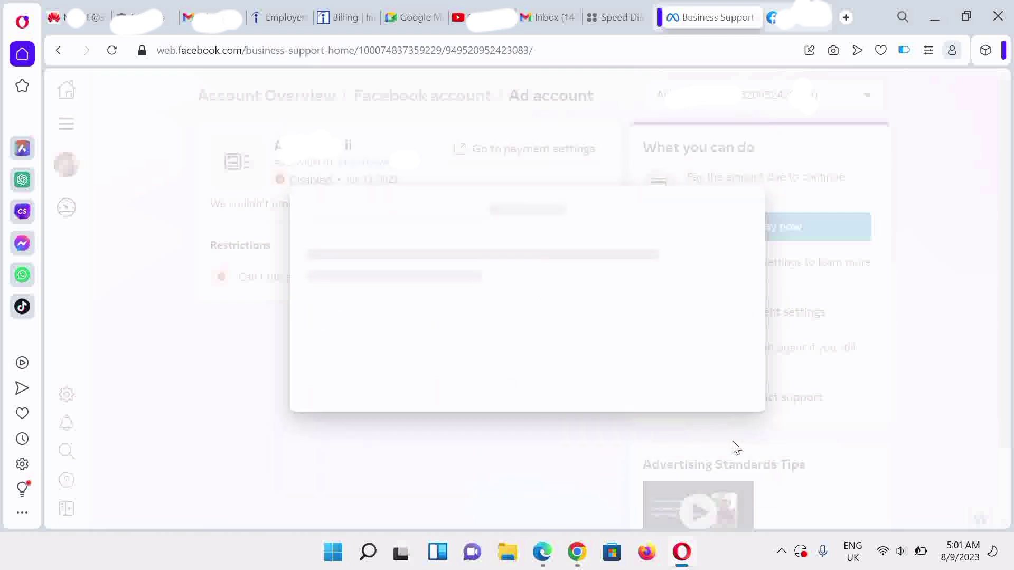
{"action": "left_click", "coordinate": [476, 246]}
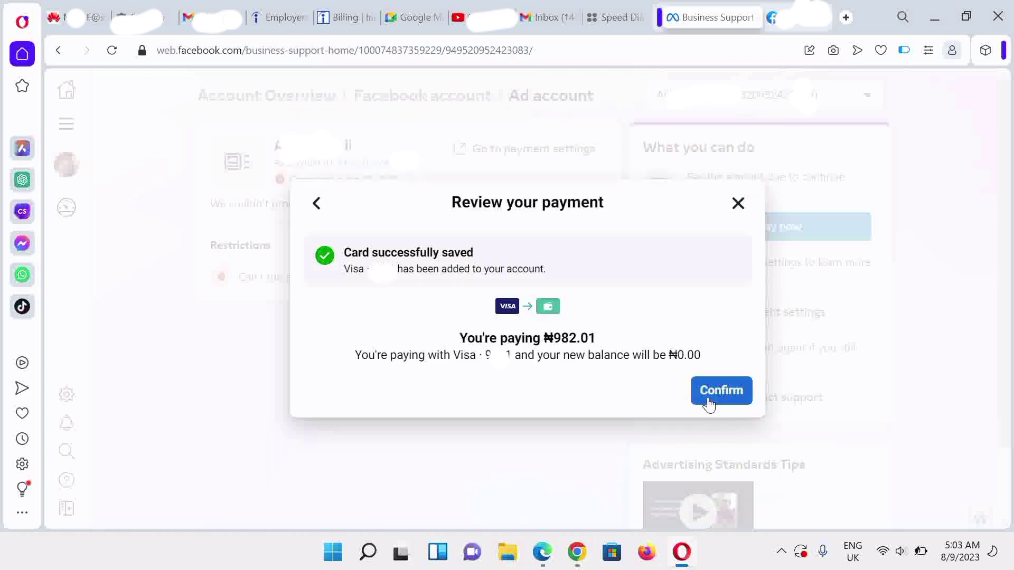
{"action": "left_click", "coordinate": [710, 402]}
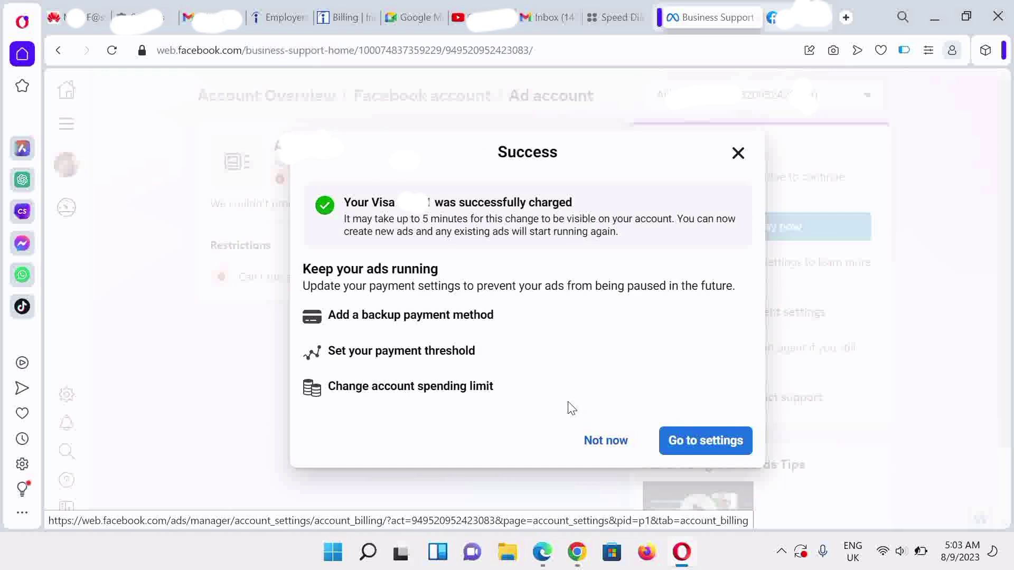
{"action": "left_click", "coordinate": [605, 442]}
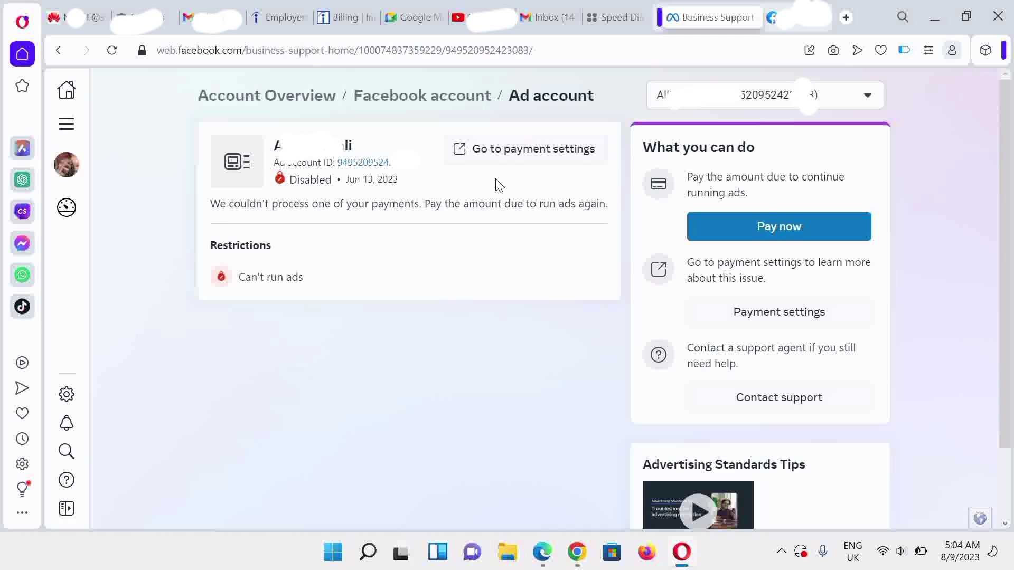
Go to the ad account's Billing & payments settings, showing a ₦0.00 balance
{"action": "left_click", "coordinate": [502, 163]}
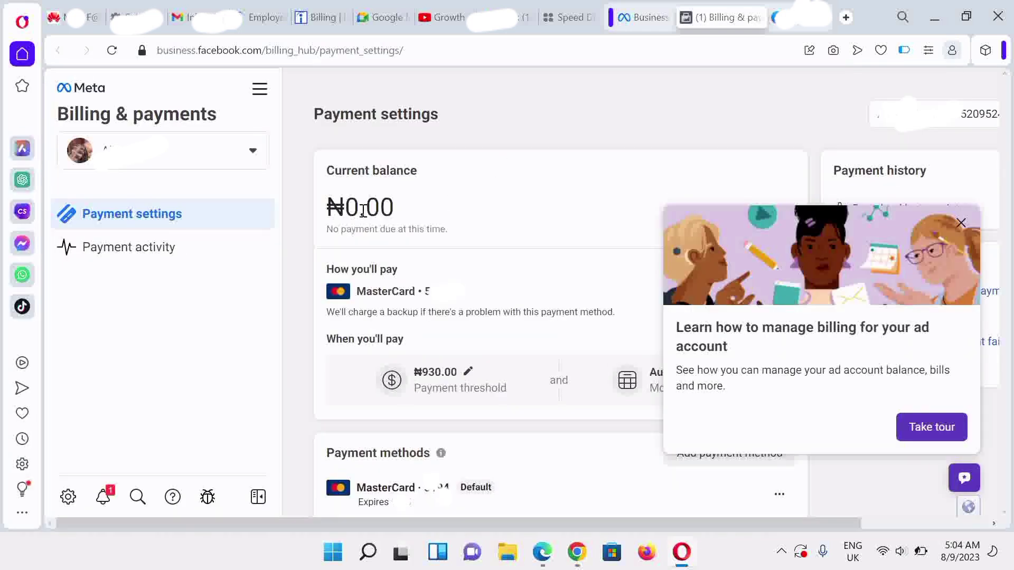
Close the billing tour, collapse the side navigation, and scroll to the saved payment methods
{"action": "left_click", "coordinate": [961, 223]}
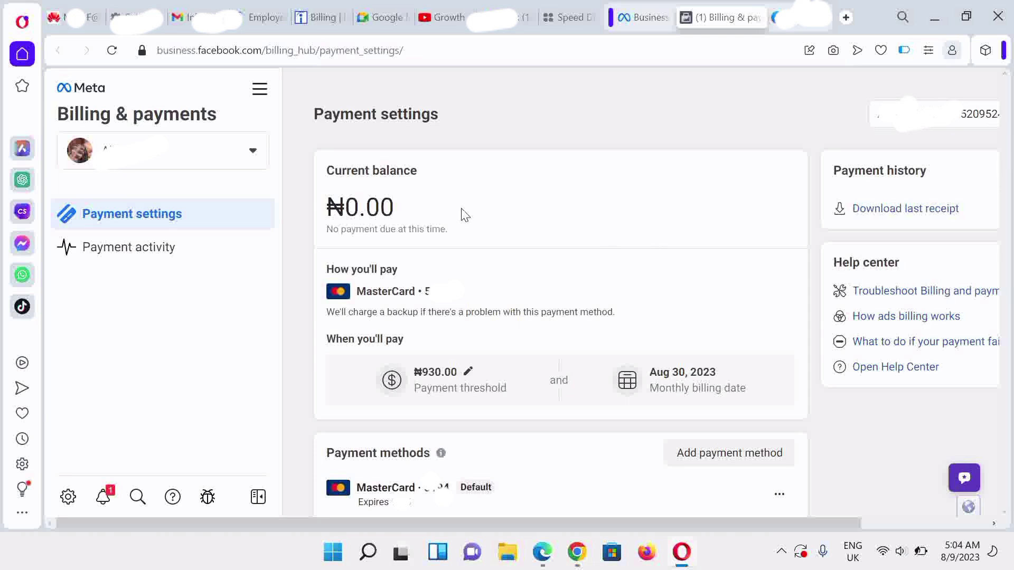
{"action": "left_click", "coordinate": [259, 497]}
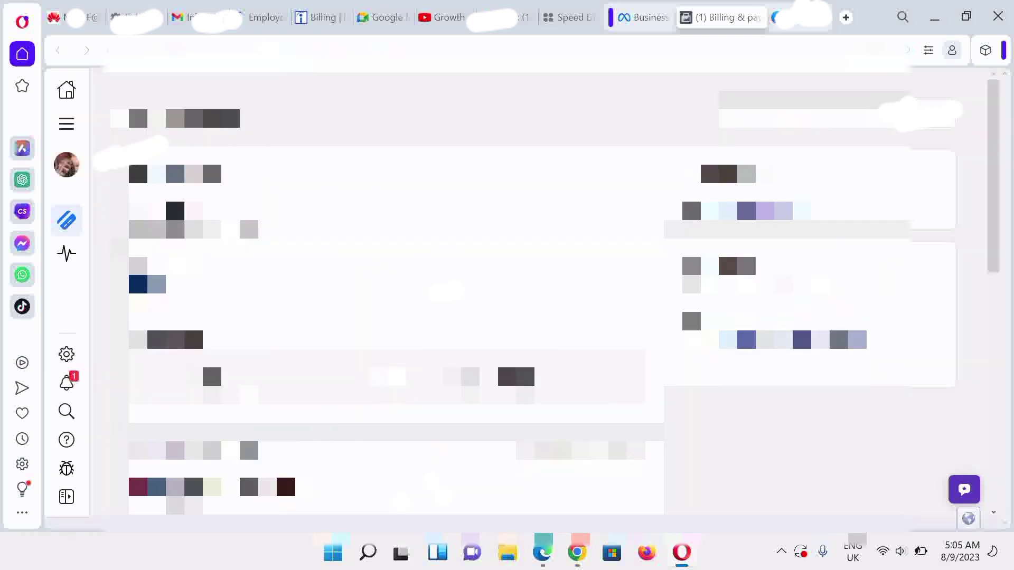
{"action": "scroll", "coordinate": [783, 339], "scroll_direction": "down", "scroll_amount": 10}
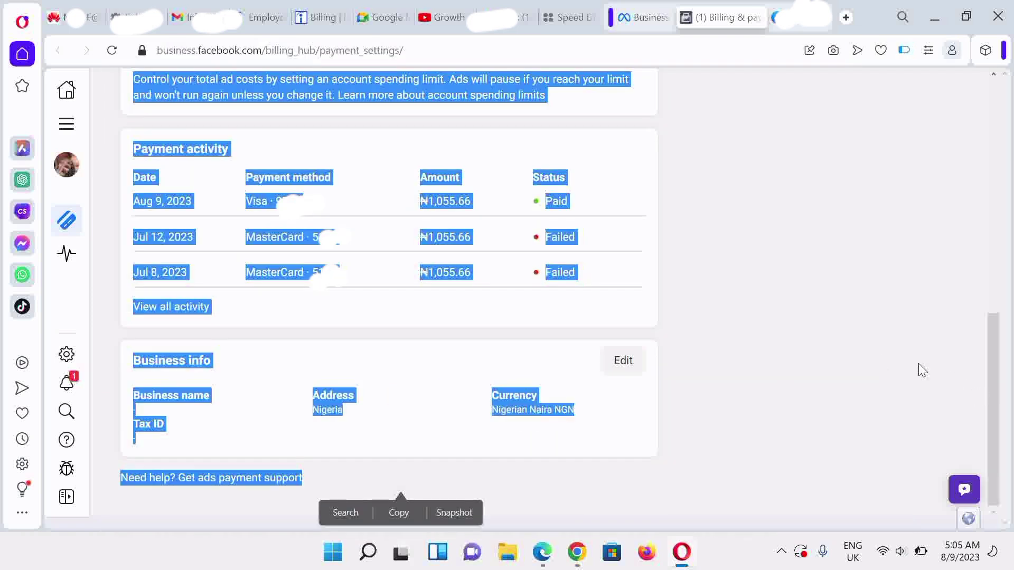
{"action": "left_click", "coordinate": [620, 267]}
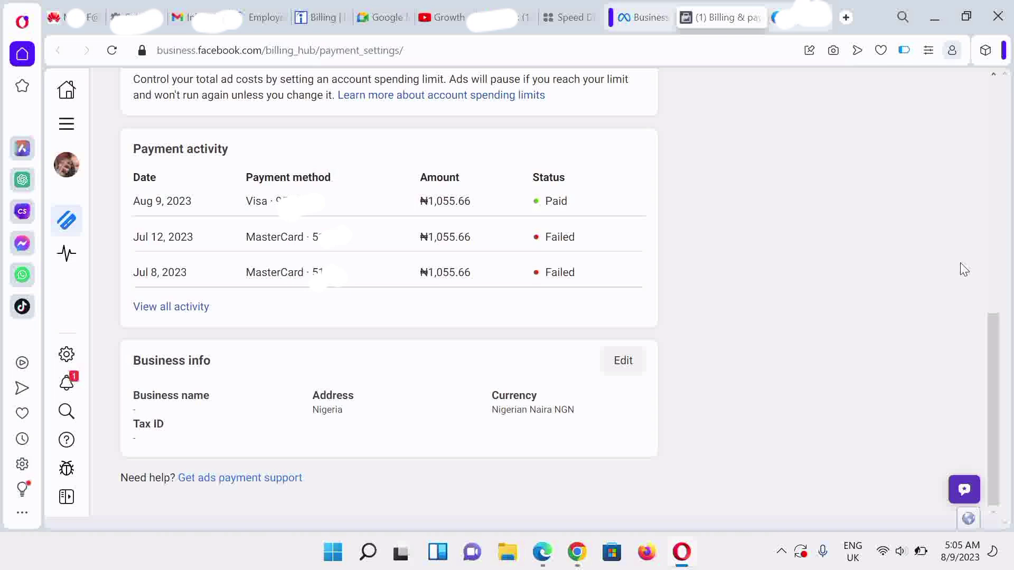
{"action": "scroll", "coordinate": [951, 327], "scroll_direction": "up", "scroll_amount": 5}
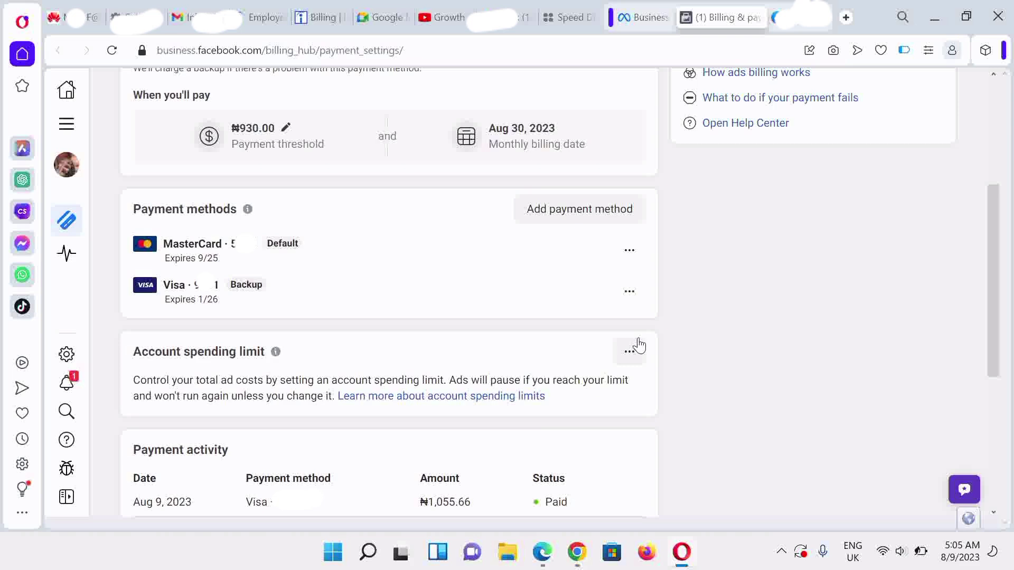
Remove the backup Visa card, leaving the default MasterCard as the only payment method
{"action": "left_click", "coordinate": [628, 292]}
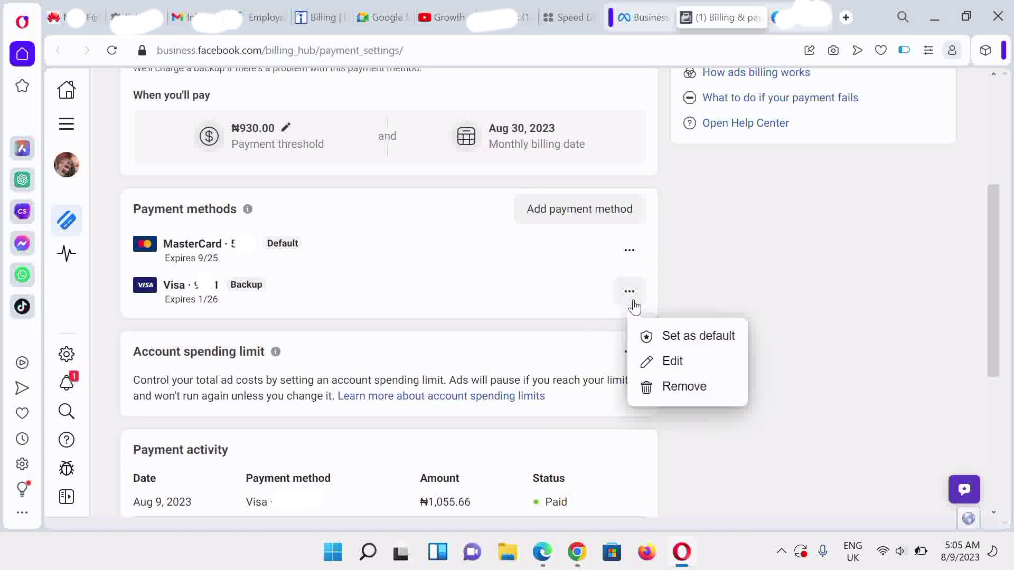
{"action": "left_click", "coordinate": [684, 387]}
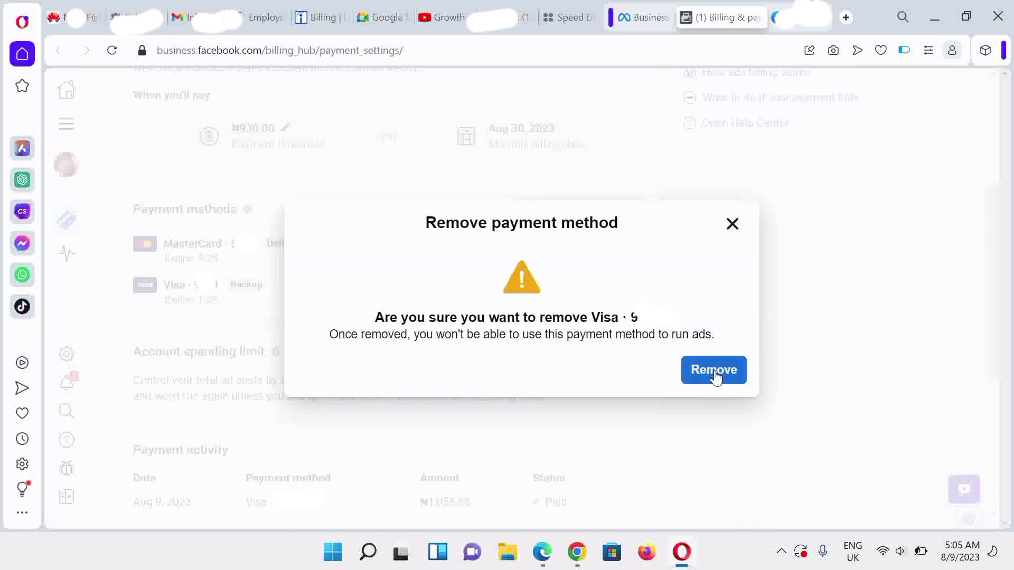
{"action": "left_click", "coordinate": [715, 372]}
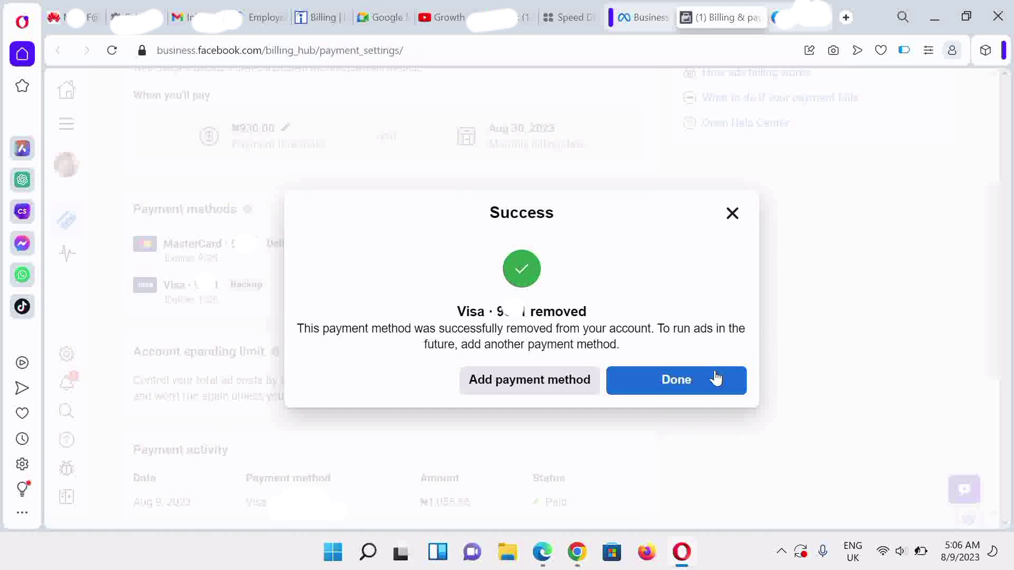
{"action": "left_click", "coordinate": [693, 393]}
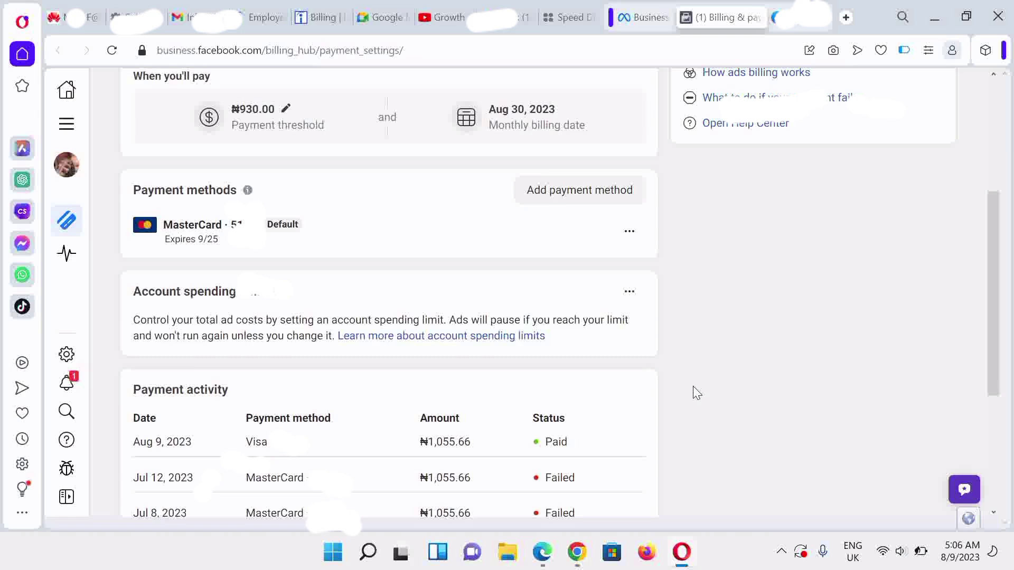
{"action": "scroll", "coordinate": [692, 392], "scroll_direction": "up", "scroll_amount": 5}
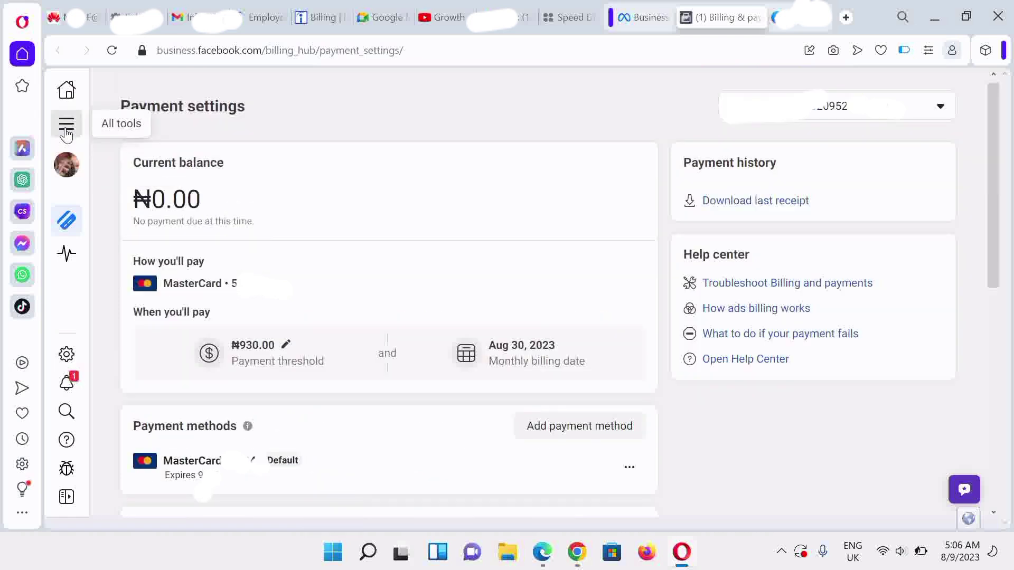
Switch to Ads Manager from the All tools menu
{"action": "left_click", "coordinate": [66, 130]}
{"action": "left_click", "coordinate": [243, 196]}
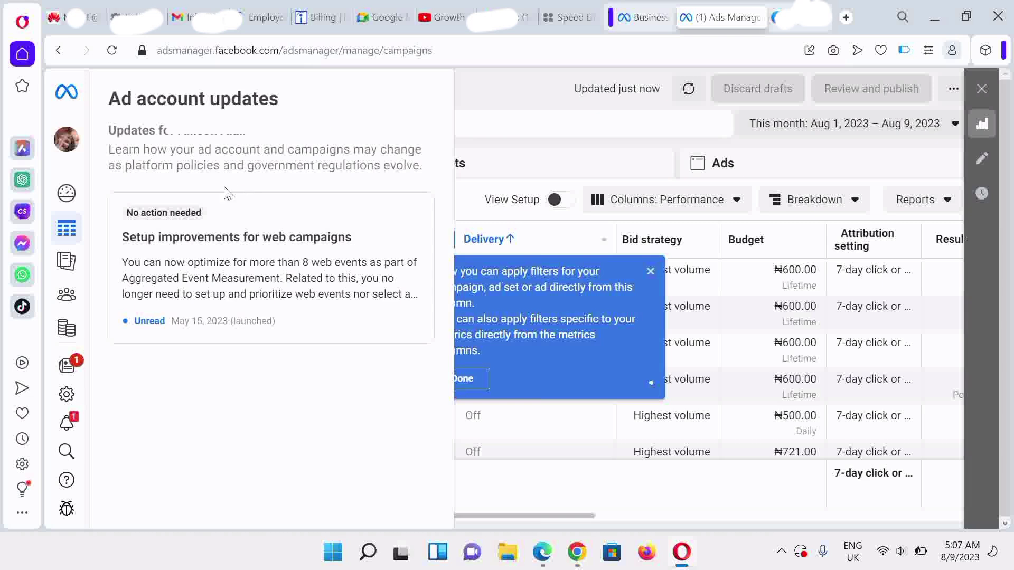
Close the Ad account updates panel and the column filter tip to reveal the 6 campaigns
{"action": "left_click", "coordinate": [503, 96]}
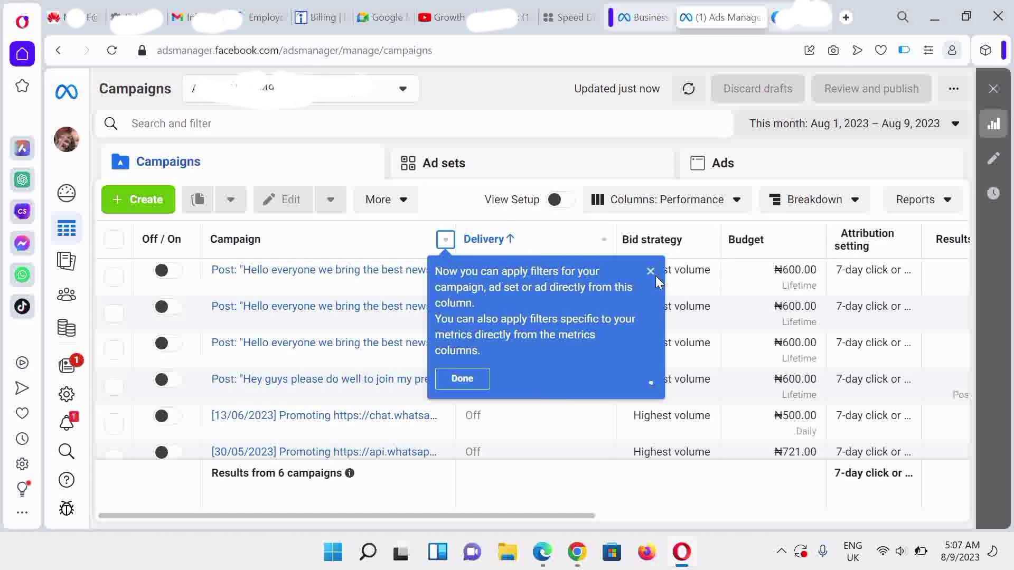
{"action": "left_click", "coordinate": [474, 383]}
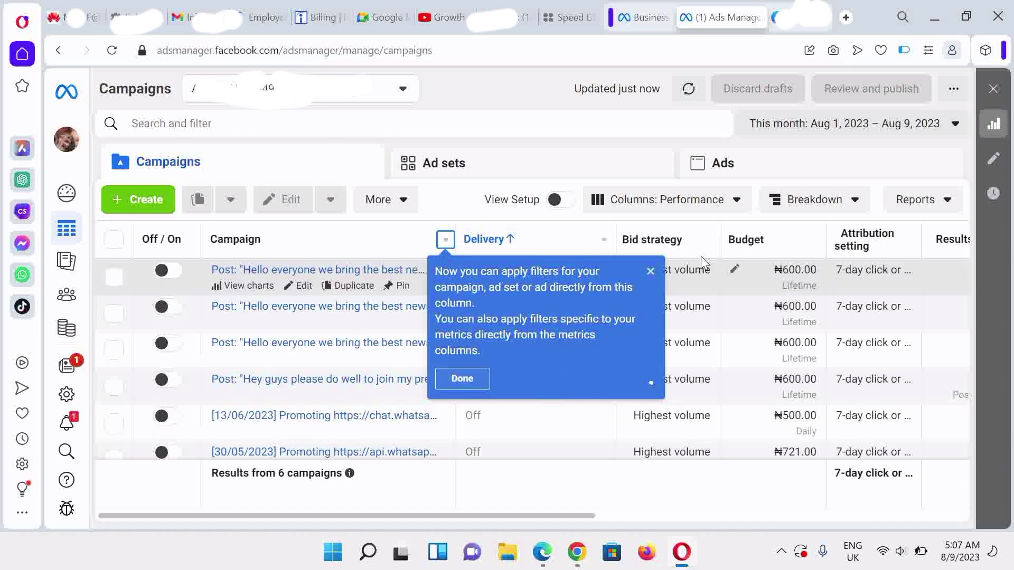
{"action": "left_click", "coordinate": [650, 273]}
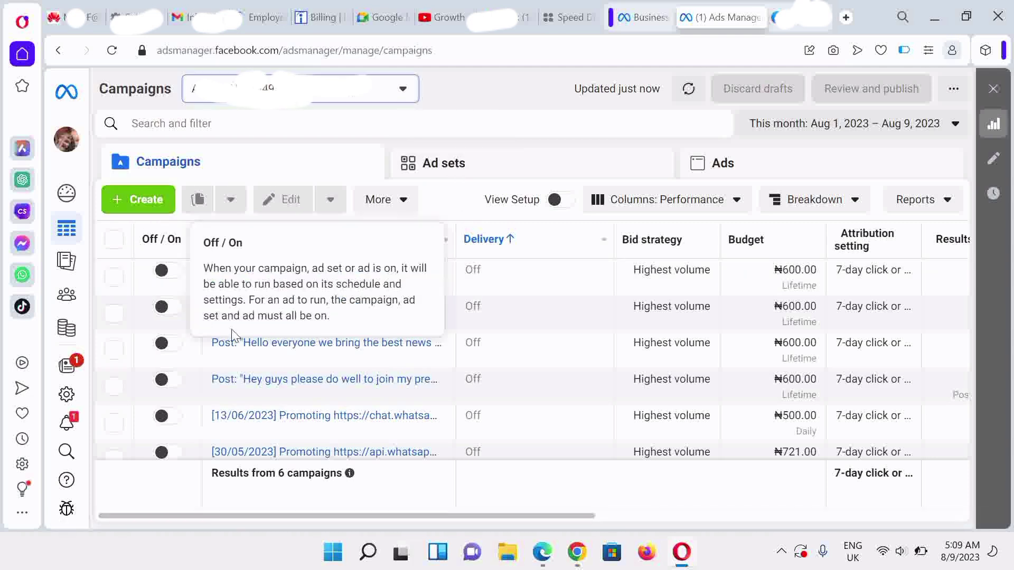
Check all notifications for the ₦1,055.66 charge, then return to the Business Support tab
{"action": "mouse_move", "coordinate": [106, 311]}
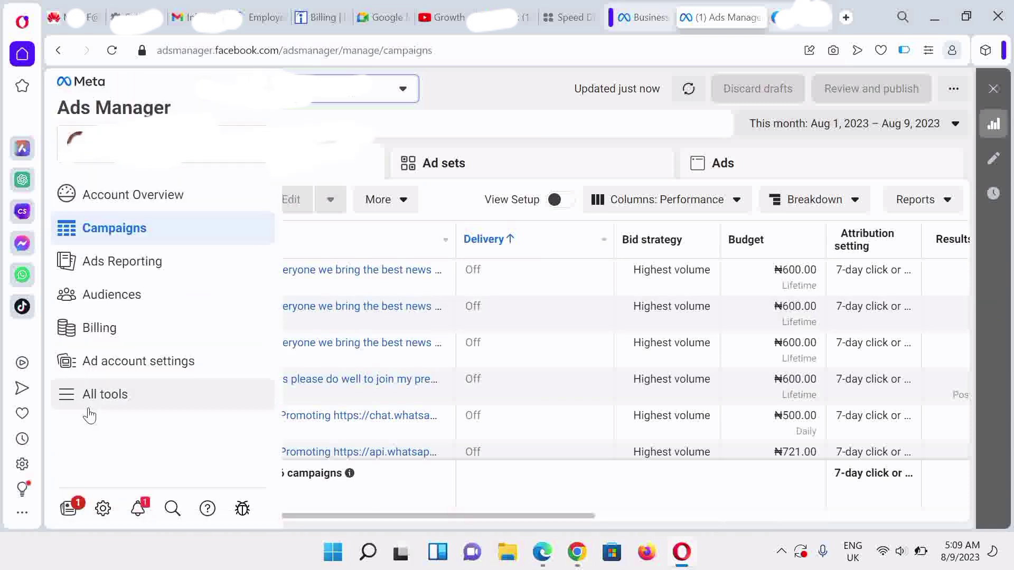
{"action": "left_click", "coordinate": [139, 508]}
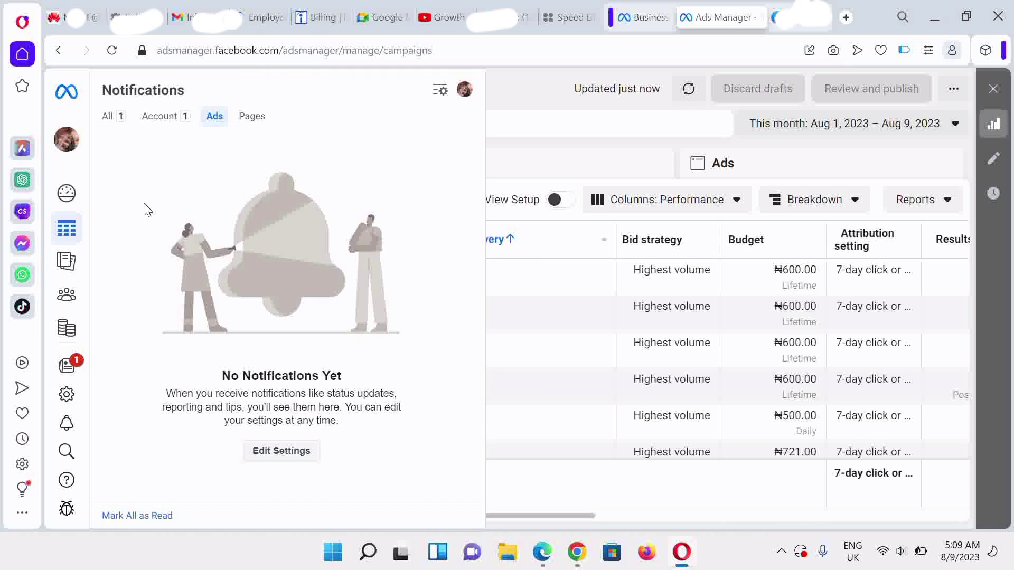
{"action": "left_click", "coordinate": [114, 121]}
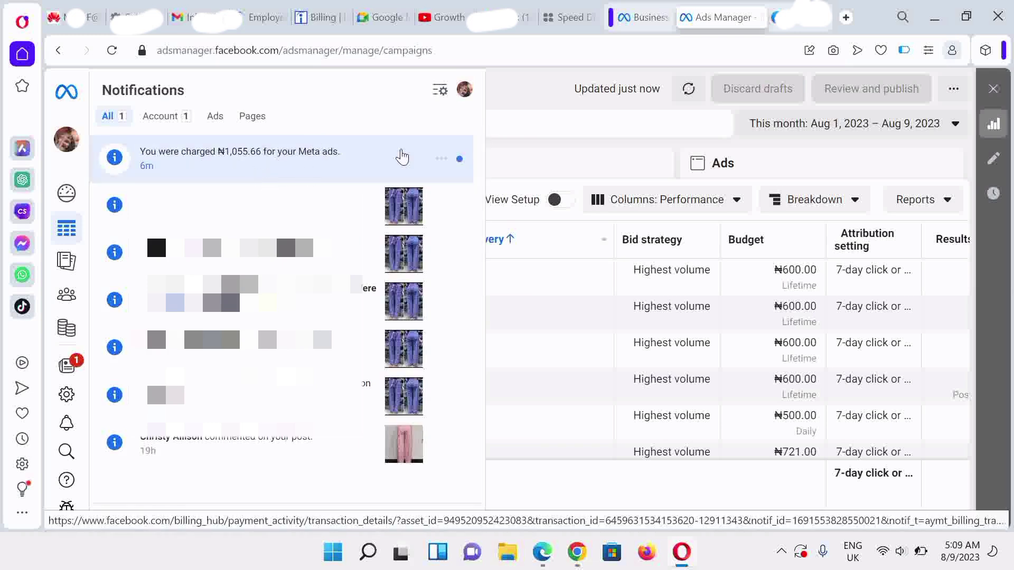
{"action": "left_click", "coordinate": [534, 59]}
{"action": "left_click", "coordinate": [522, 107]}
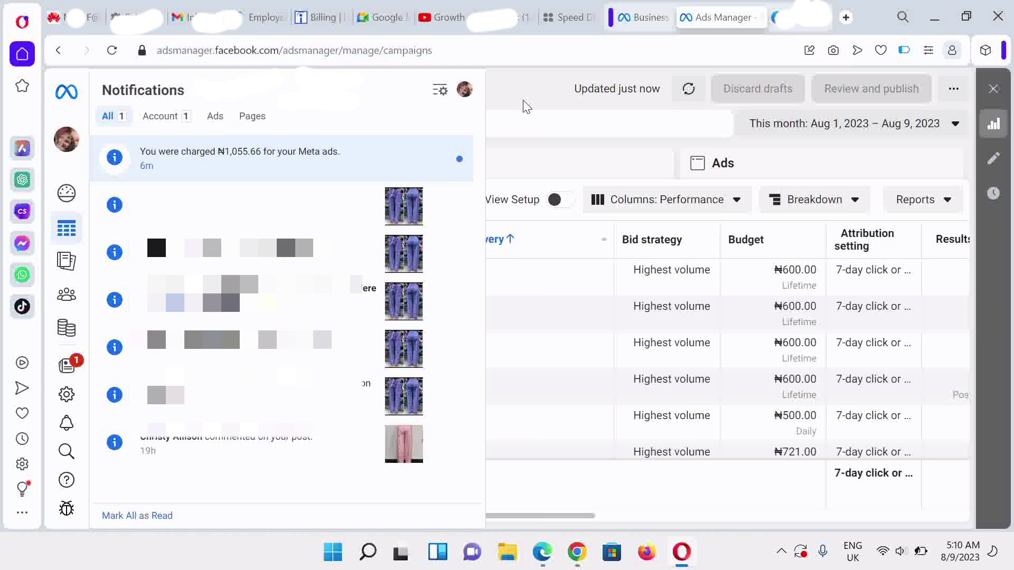
{"action": "left_click", "coordinate": [648, 17]}
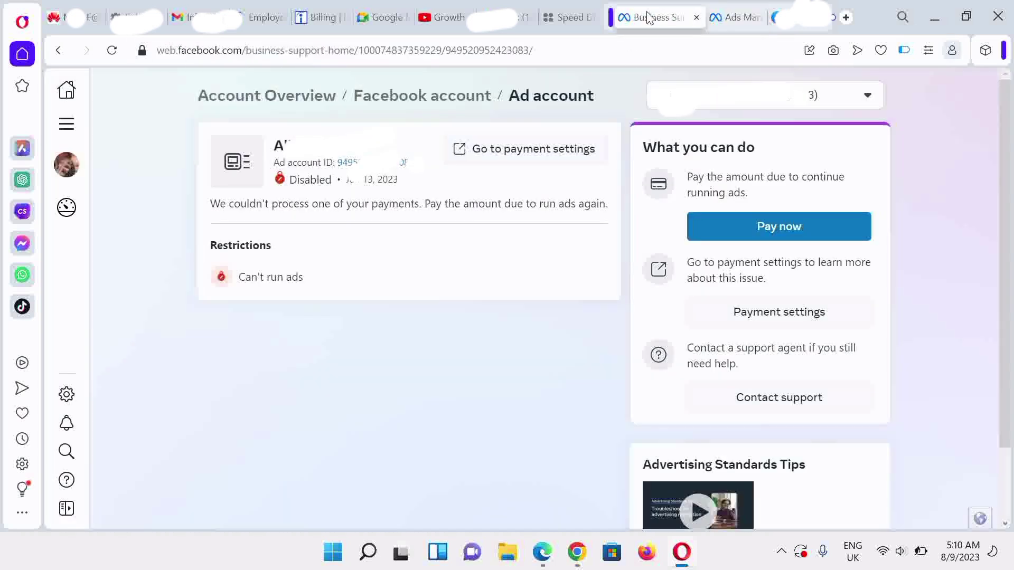
Go back to Account Overview, dismiss the Updated Account Overview popup and choose View my accounts
{"action": "left_click", "coordinate": [223, 106]}
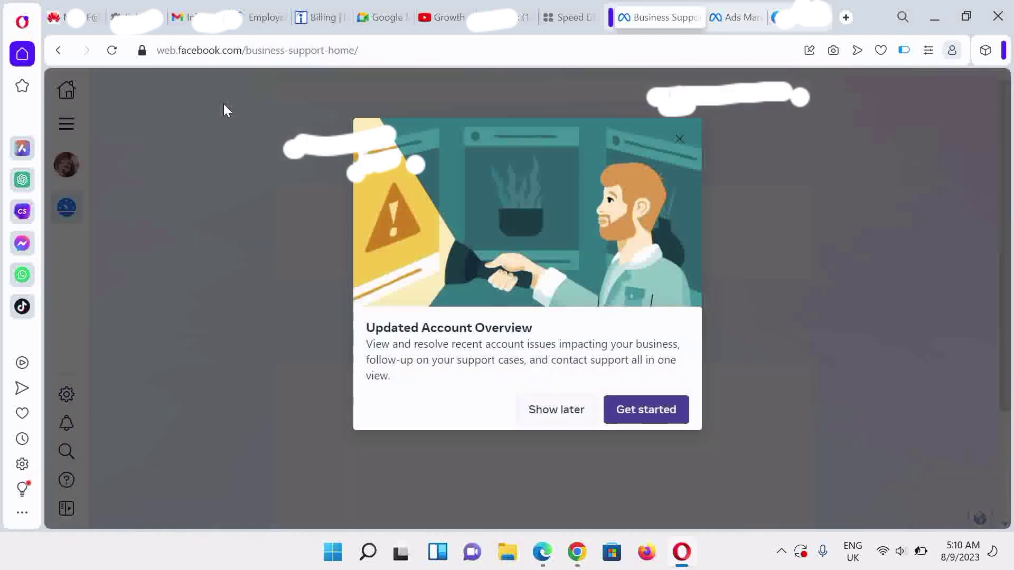
{"action": "left_click", "coordinate": [682, 140]}
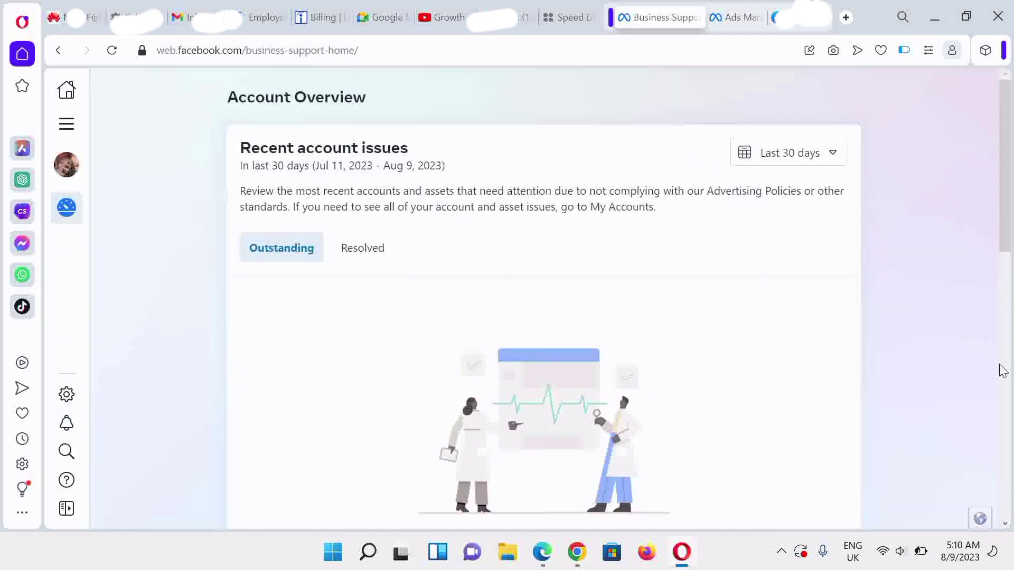
{"action": "scroll", "coordinate": [1010, 269], "scroll_direction": "down", "scroll_amount": 3}
{"action": "scroll", "coordinate": [1011, 462], "scroll_direction": "down", "scroll_amount": 6}
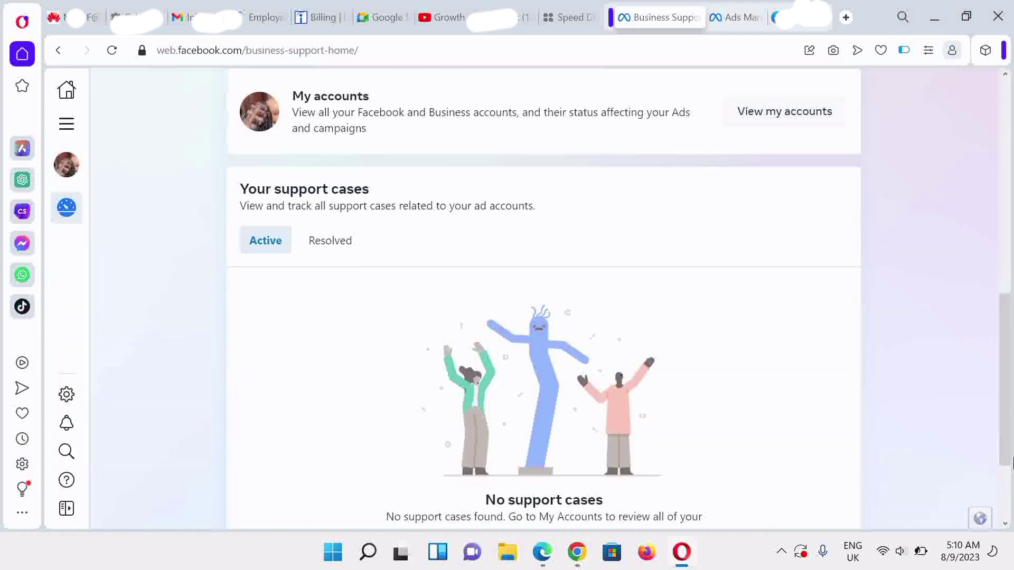
{"action": "scroll", "coordinate": [1011, 462], "scroll_direction": "down", "scroll_amount": 3}
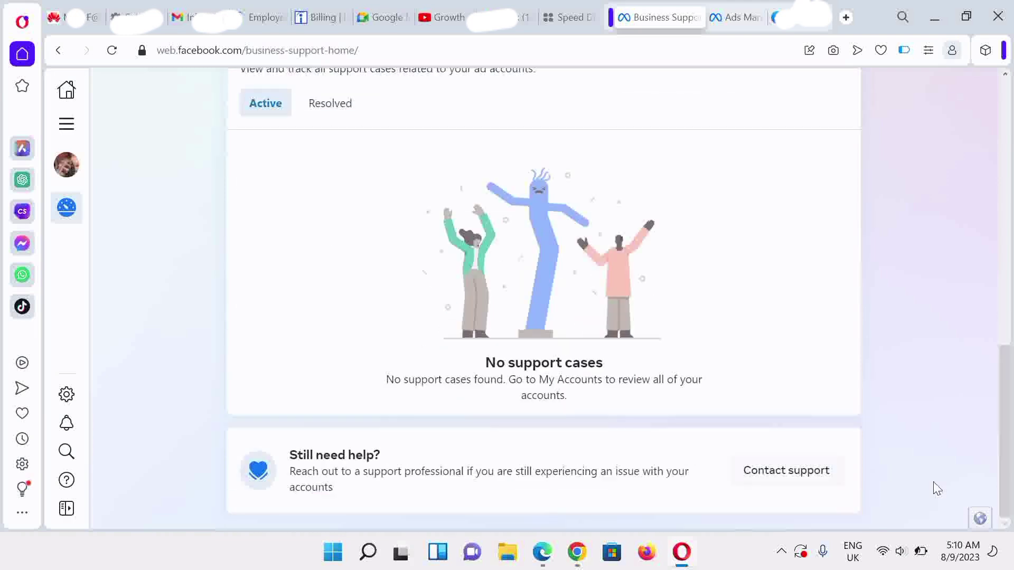
{"action": "scroll", "coordinate": [1007, 475], "scroll_direction": "up", "scroll_amount": 6}
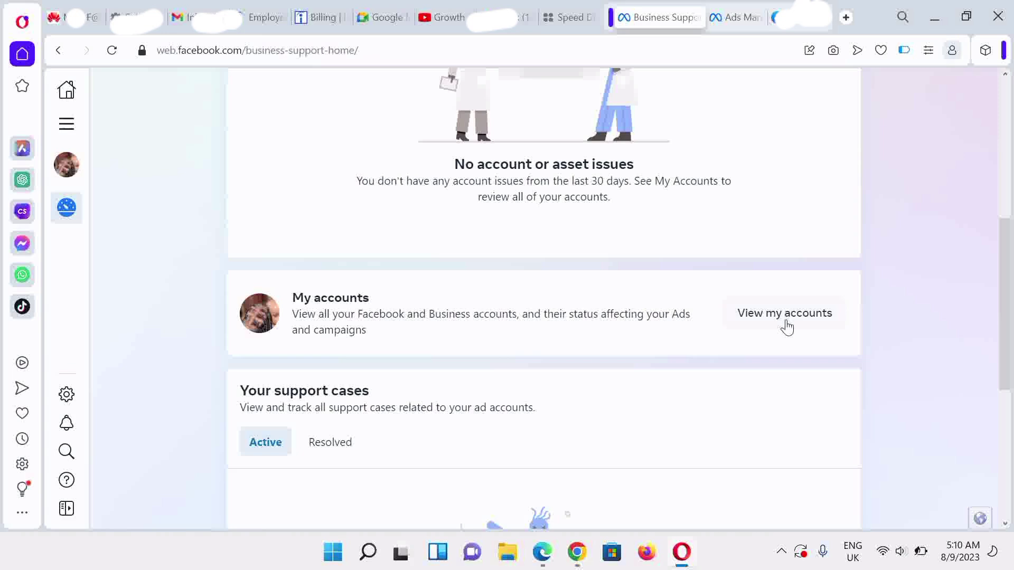
{"action": "left_click", "coordinate": [781, 319]}
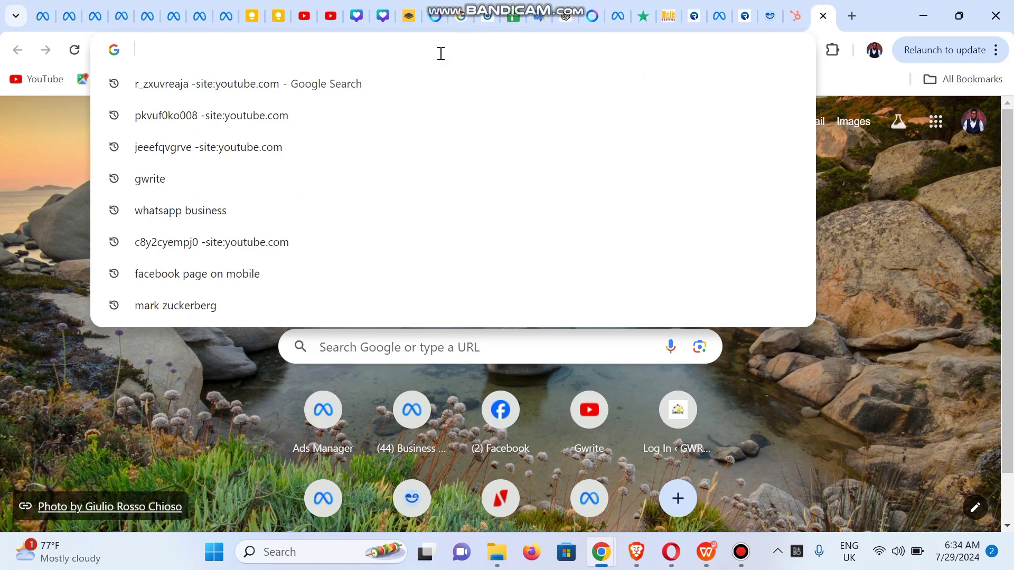
Go to facebook.com/adsmanager and open the Campaigns page from the sidebar
{"action": "type", "text": "facebook.com/adsmanager"}
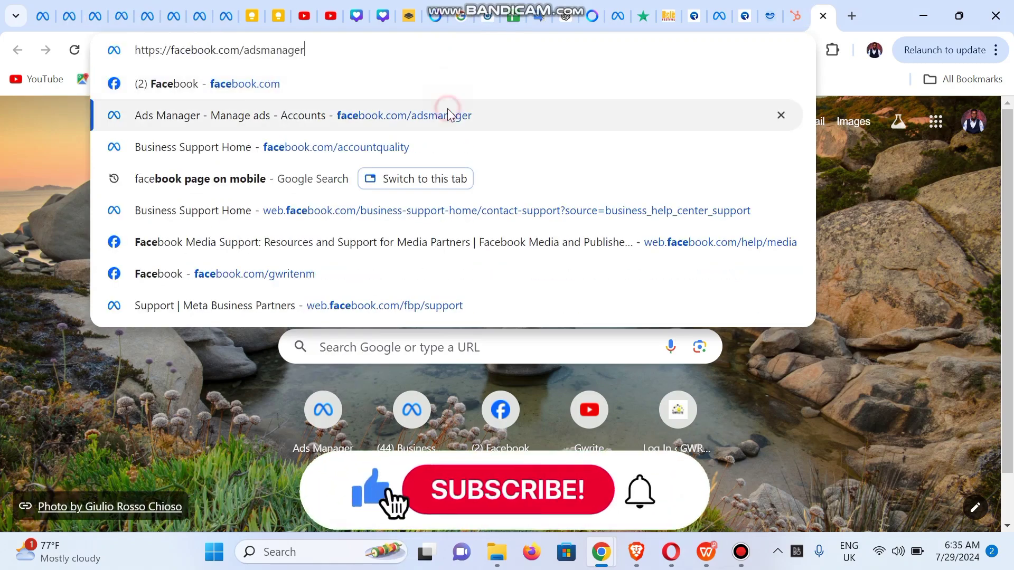
{"action": "left_click", "coordinate": [448, 115]}
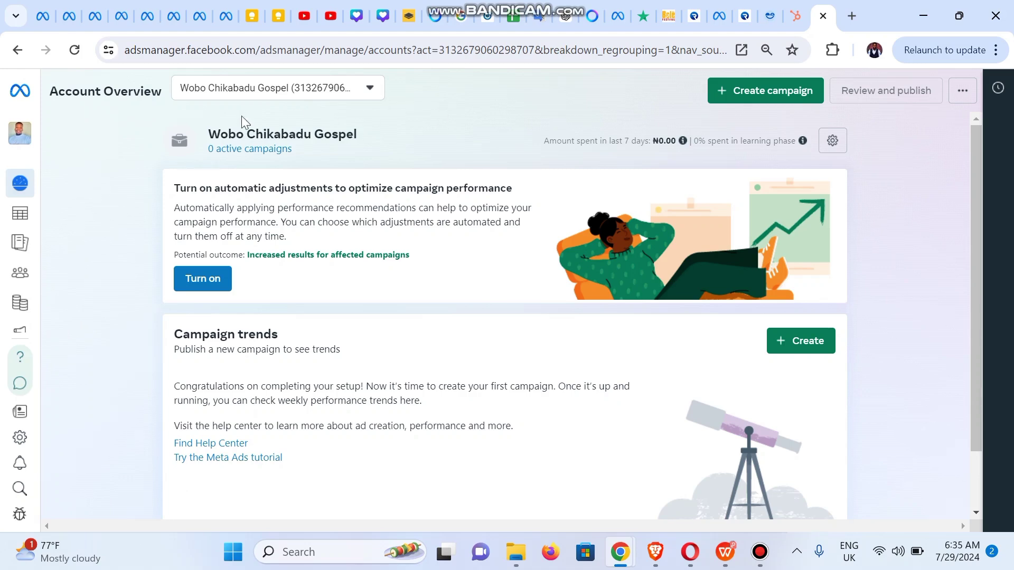
{"action": "mouse_move", "coordinate": [14, 216]}
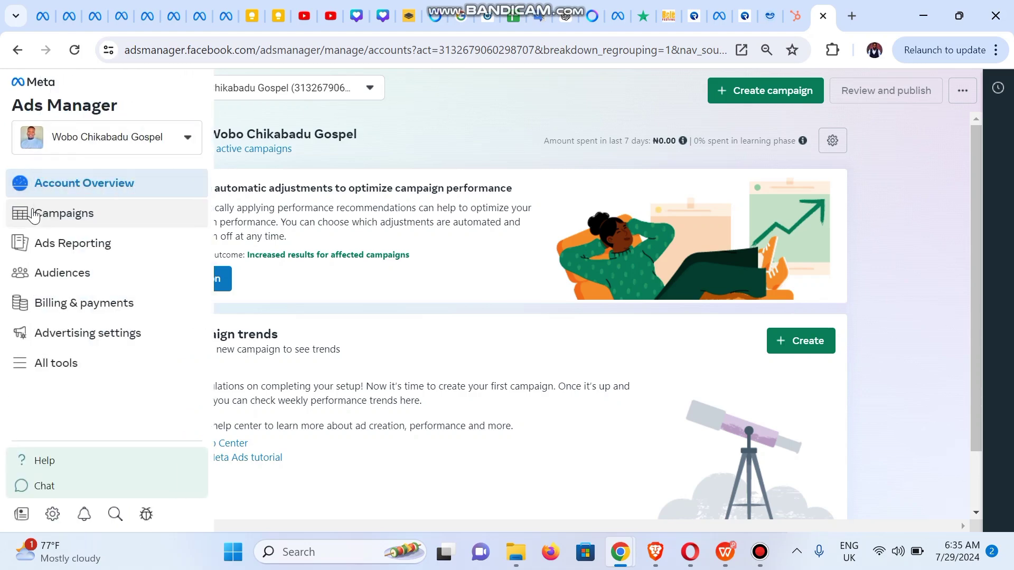
{"action": "left_click", "coordinate": [33, 214]}
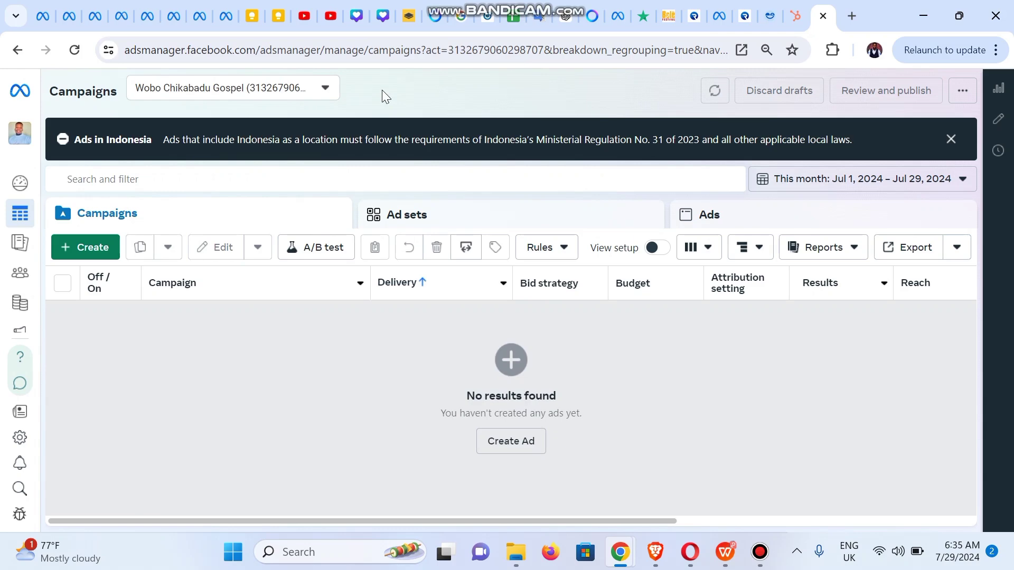
Switch the ad account to Health Hub's Health 01 by searching 'hea' in the account list
{"action": "left_click", "coordinate": [252, 89]}
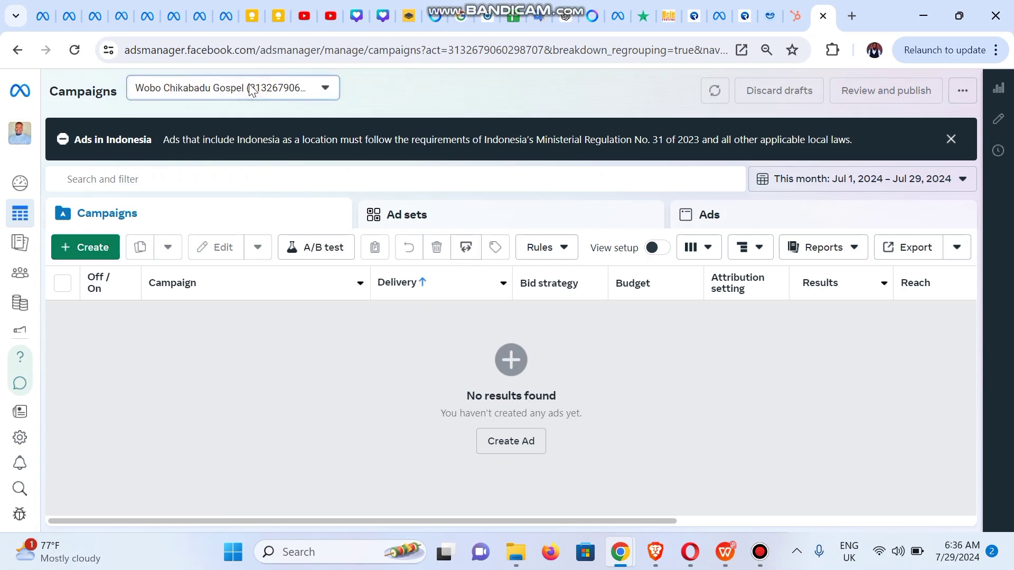
{"action": "left_click", "coordinate": [252, 90]}
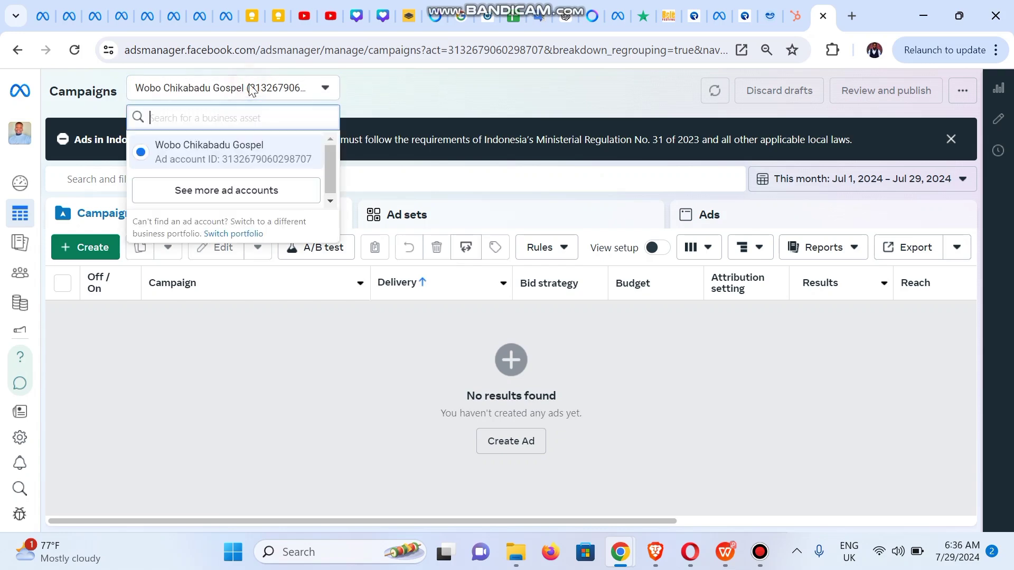
{"action": "left_click", "coordinate": [204, 198]}
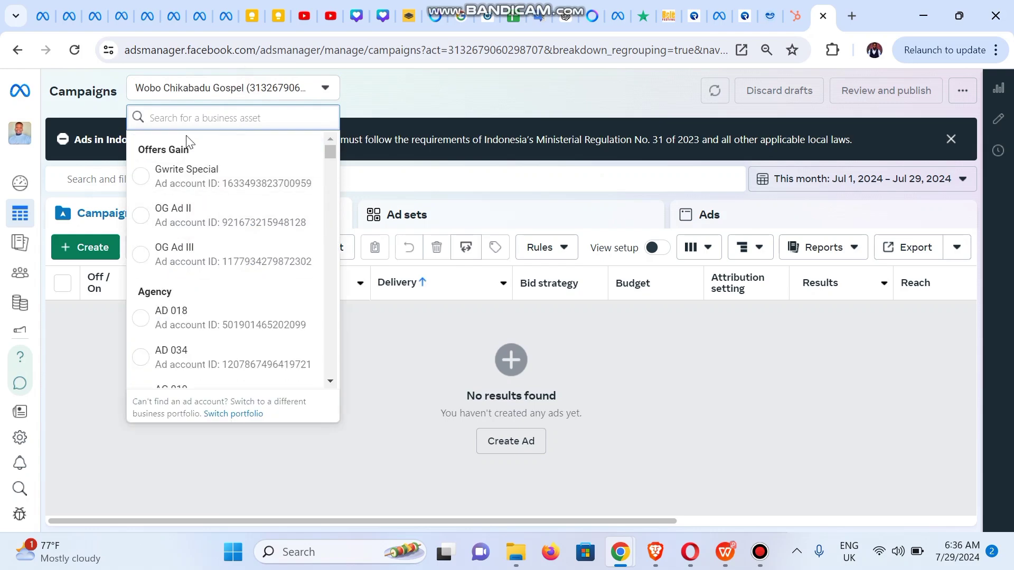
{"action": "left_click", "coordinate": [175, 116]}
{"action": "type", "text": "hea"}
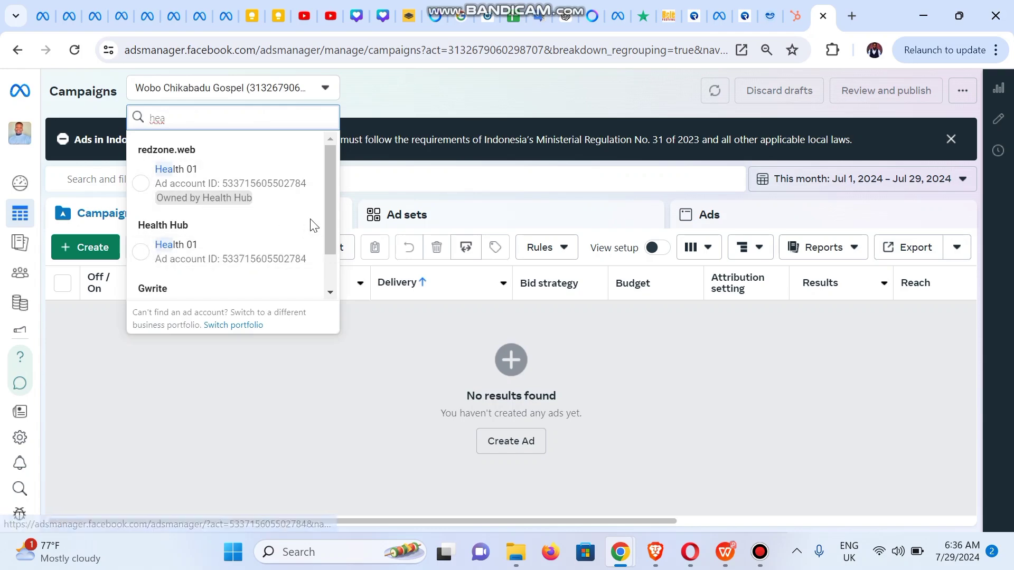
{"action": "left_click", "coordinate": [145, 246]}
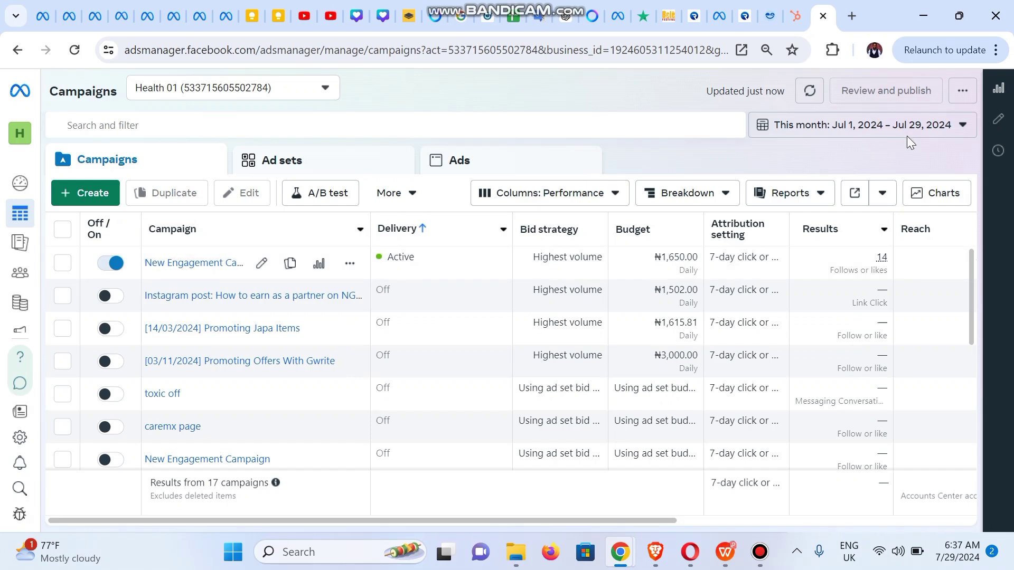
Set the reporting date range to Maximum (Jun 29, 2021 – Jul 29, 2024)
{"action": "left_click", "coordinate": [848, 136]}
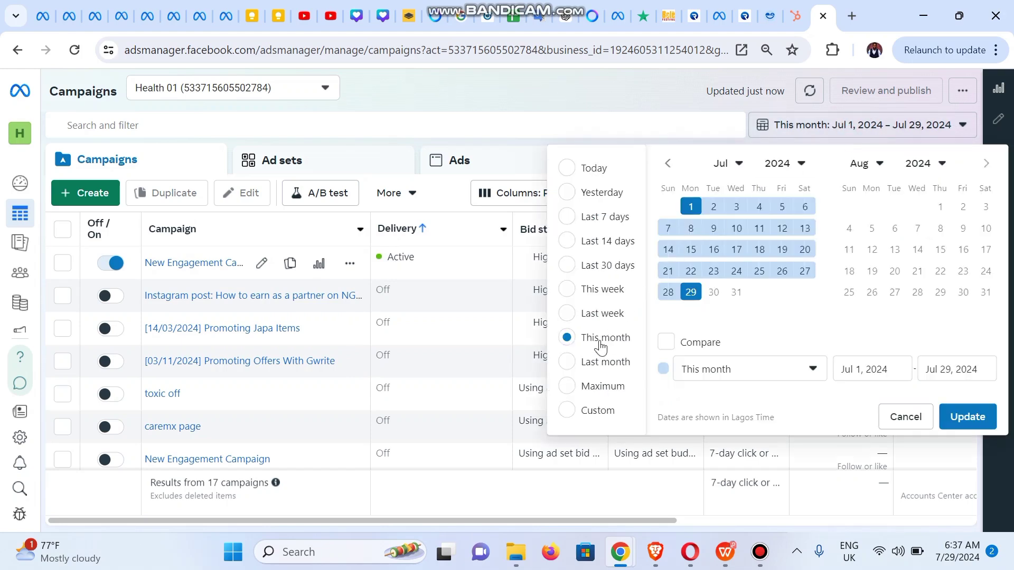
{"action": "left_click", "coordinate": [567, 386]}
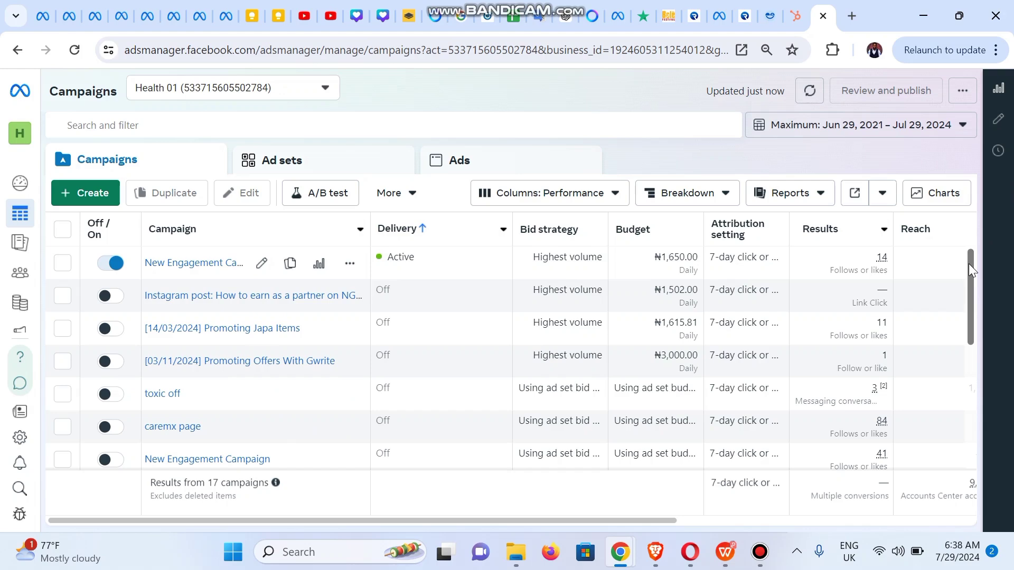
{"action": "scroll", "coordinate": [968, 264], "scroll_direction": "down", "scroll_amount": 4}
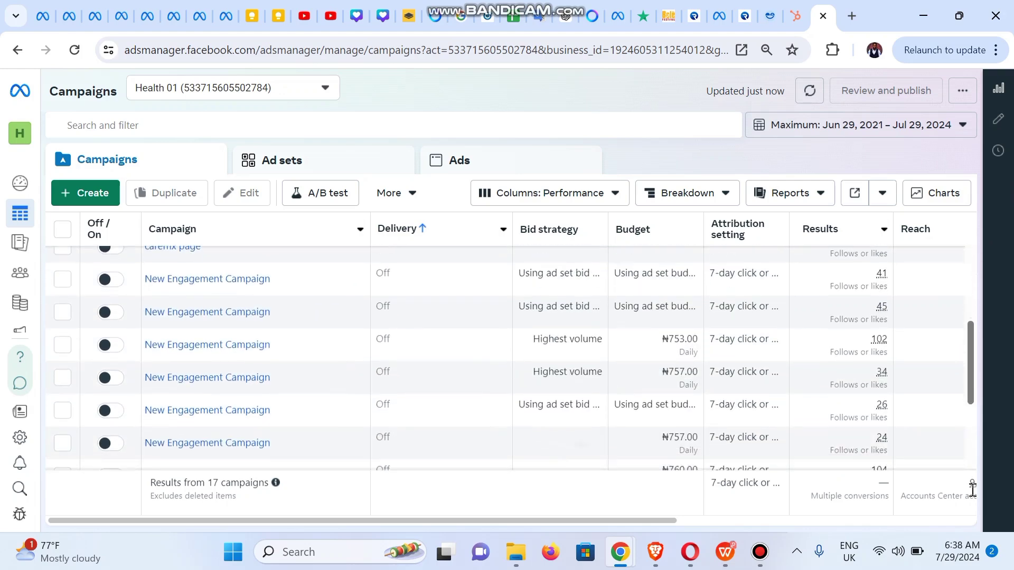
{"action": "scroll", "coordinate": [972, 475], "scroll_direction": "down", "scroll_amount": 2}
{"action": "scroll", "coordinate": [970, 327], "scroll_direction": "up", "scroll_amount": 5}
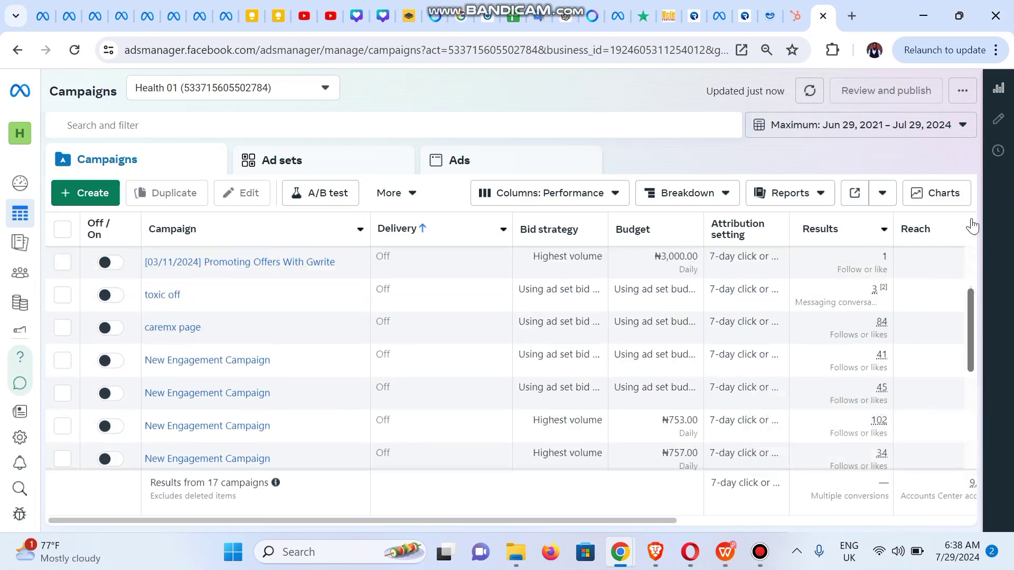
{"action": "scroll", "coordinate": [972, 225], "scroll_direction": "up", "scroll_amount": 3}
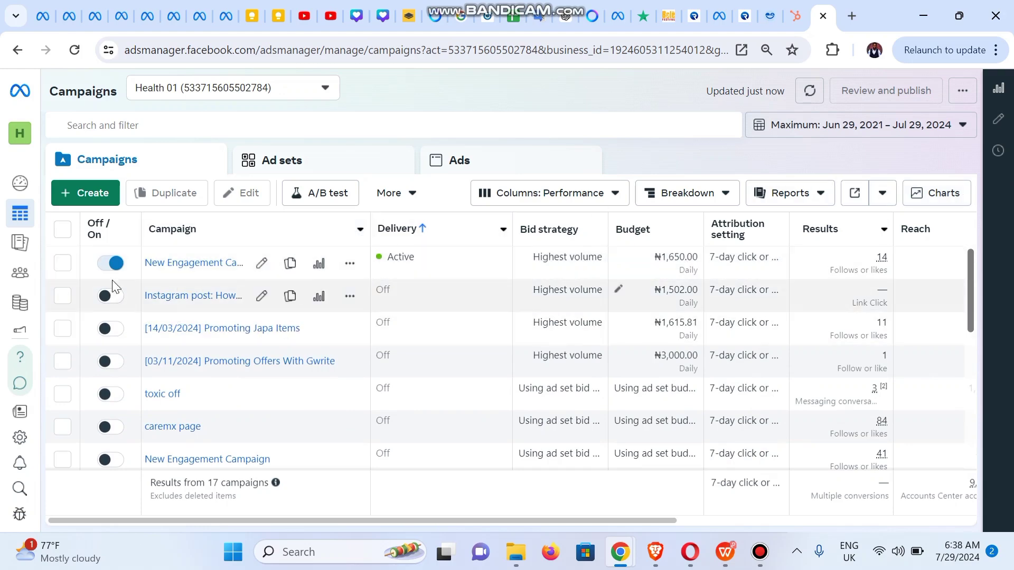
Switch New Engagement Campaign off, then open the ad account dropdown
{"action": "left_click", "coordinate": [110, 264]}
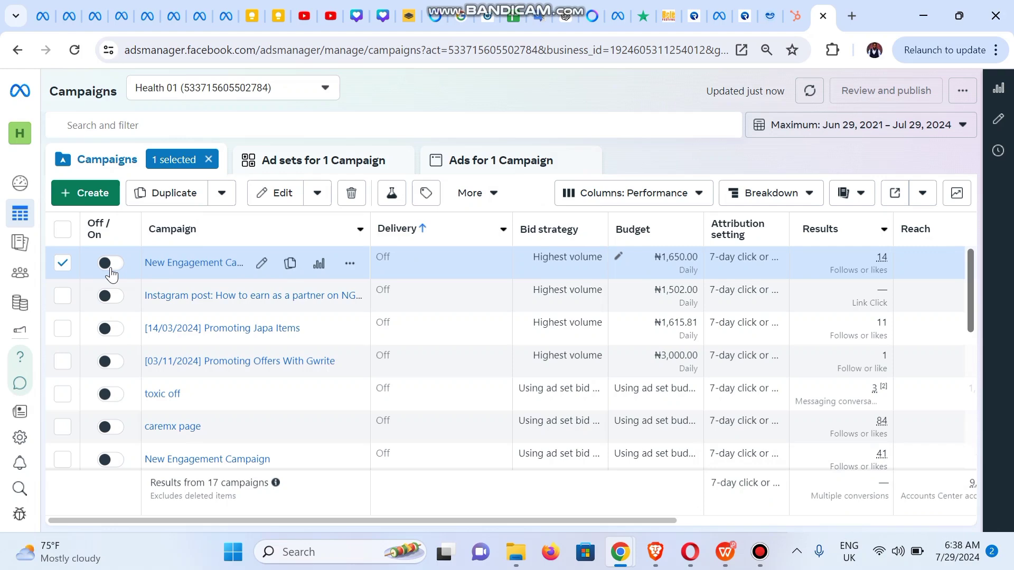
{"action": "left_click", "coordinate": [62, 269]}
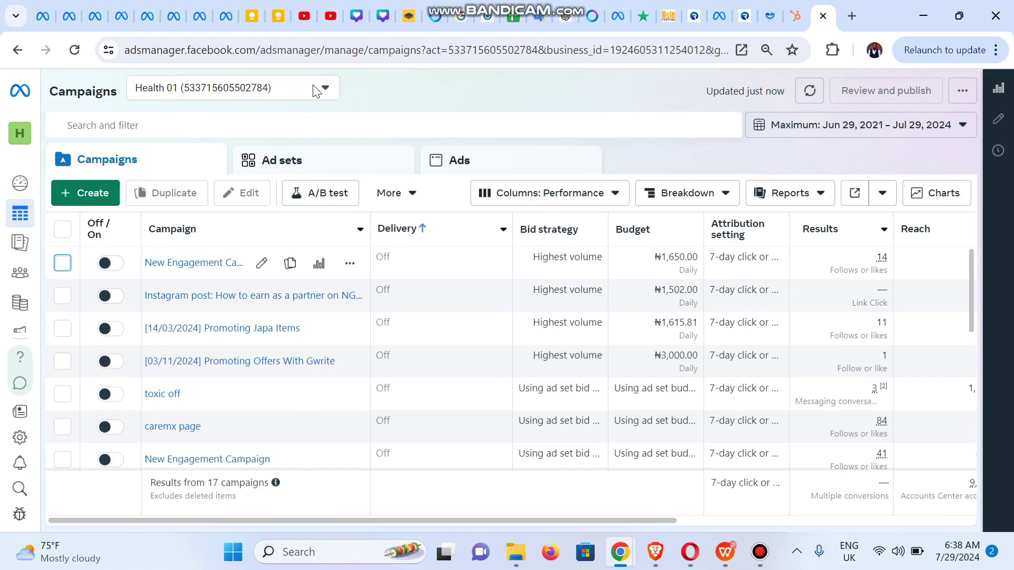
{"action": "mouse_move", "coordinate": [120, 273]}
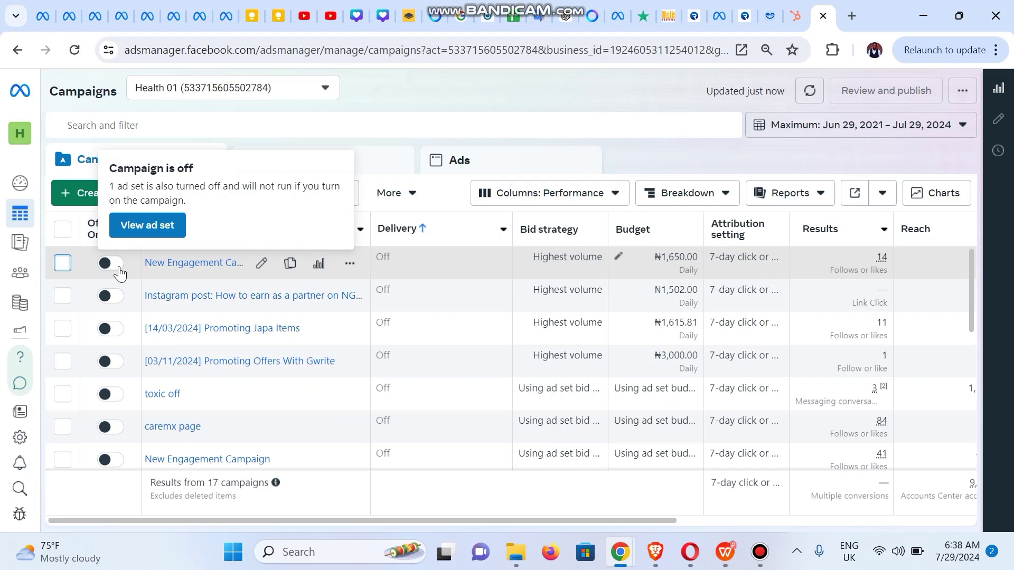
{"action": "left_click", "coordinate": [119, 269]}
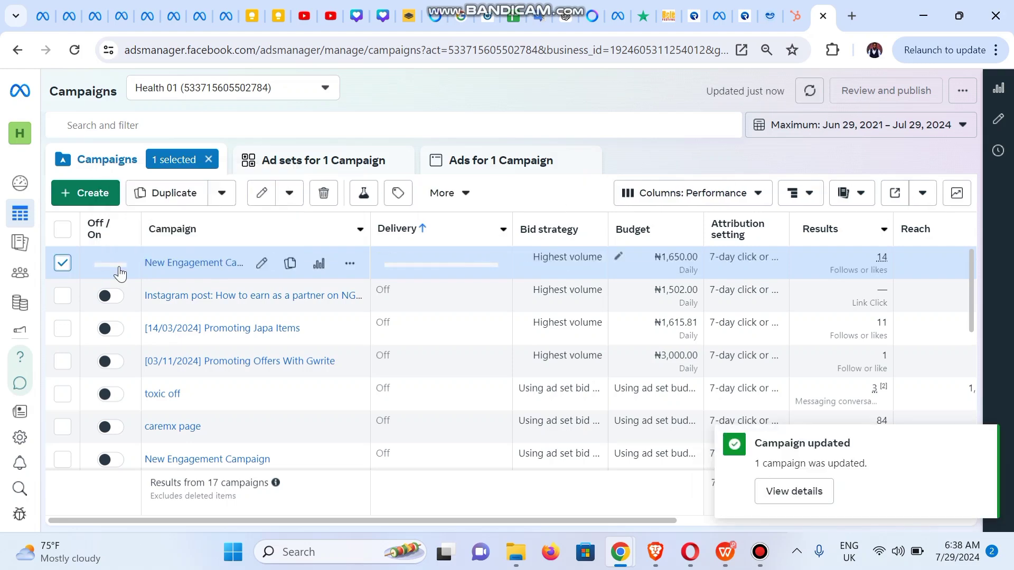
{"action": "left_click", "coordinate": [62, 262]}
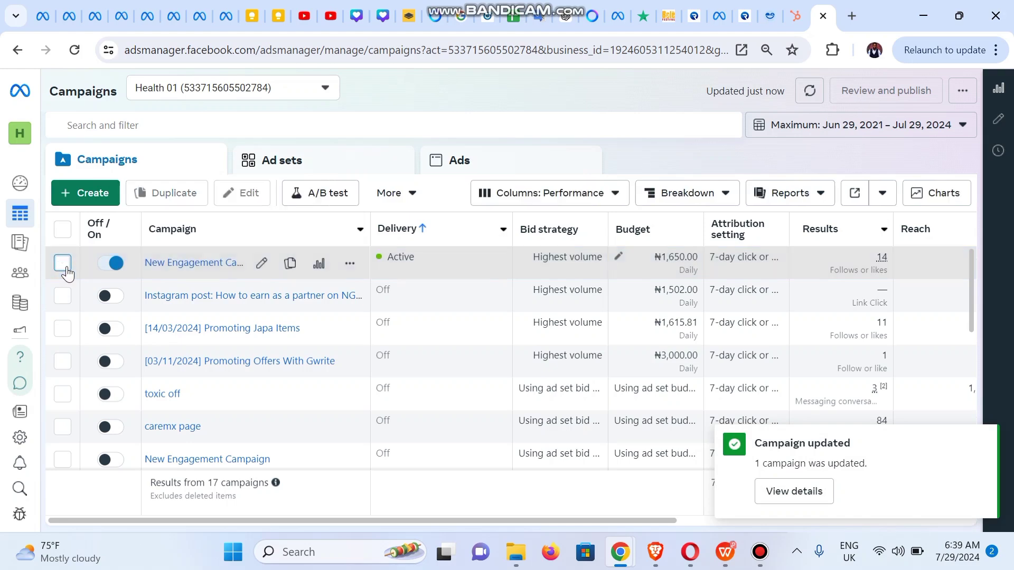
{"action": "left_click", "coordinate": [106, 264]}
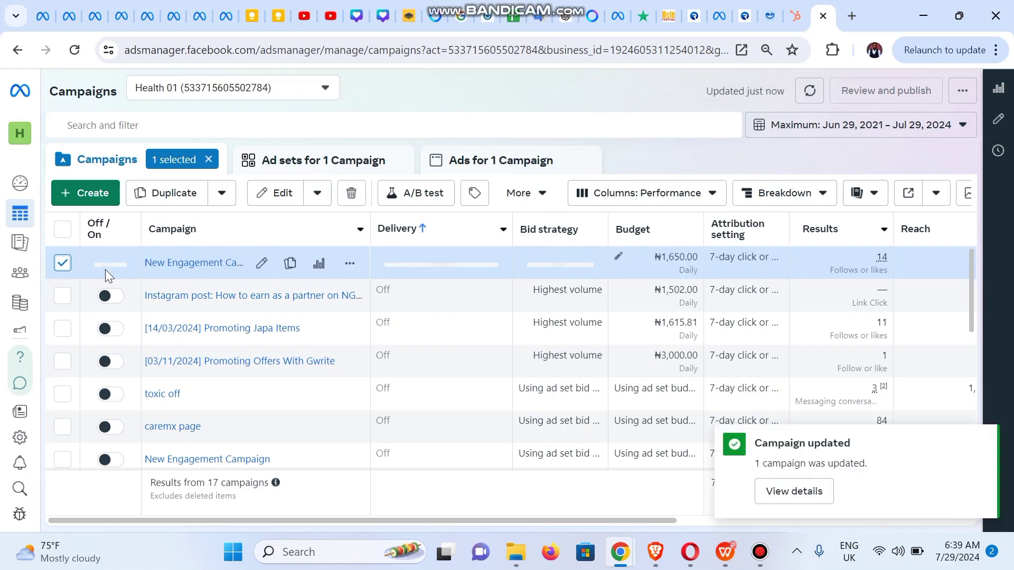
{"action": "left_click", "coordinate": [63, 264]}
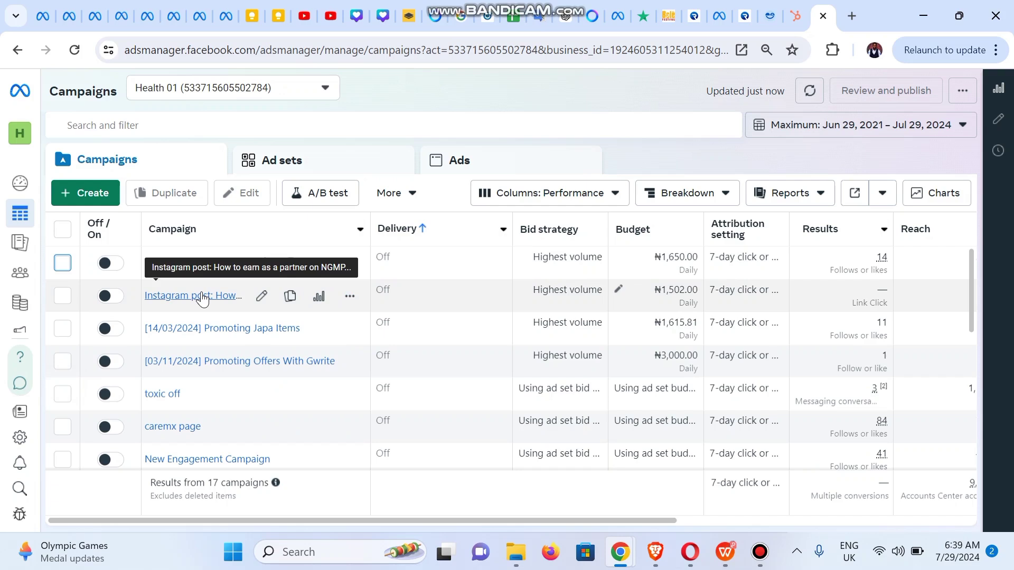
{"action": "left_click", "coordinate": [309, 100]}
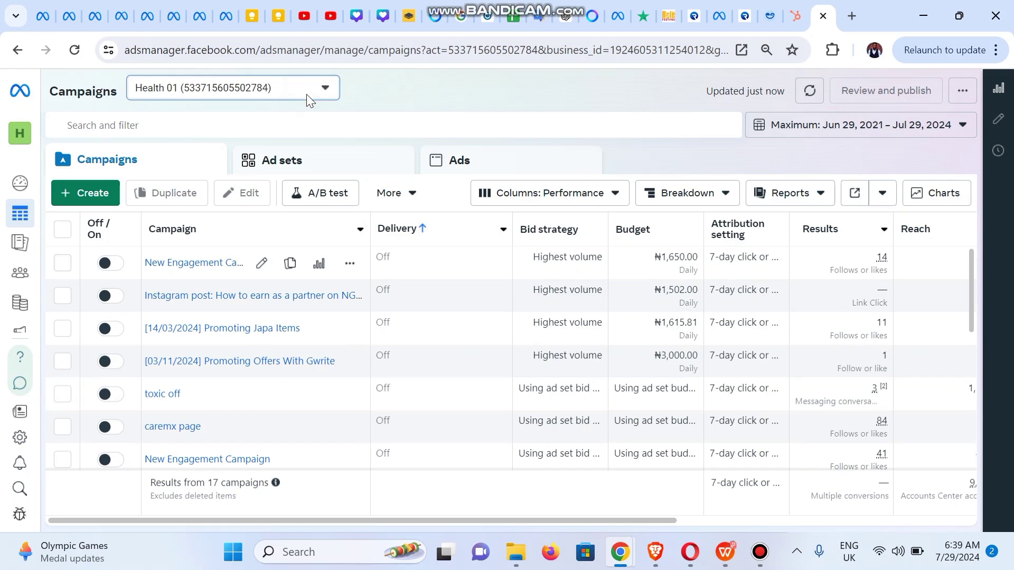
{"action": "left_click", "coordinate": [308, 100]}
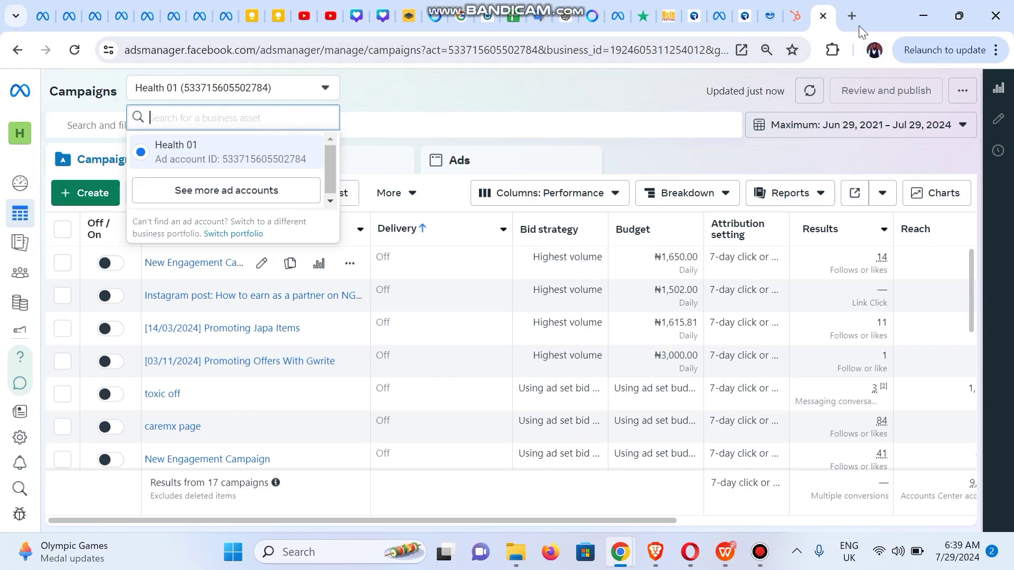
{"action": "left_click", "coordinate": [267, 191]}
{"action": "scroll", "coordinate": [331, 178], "scroll_direction": "down", "scroll_amount": 5}
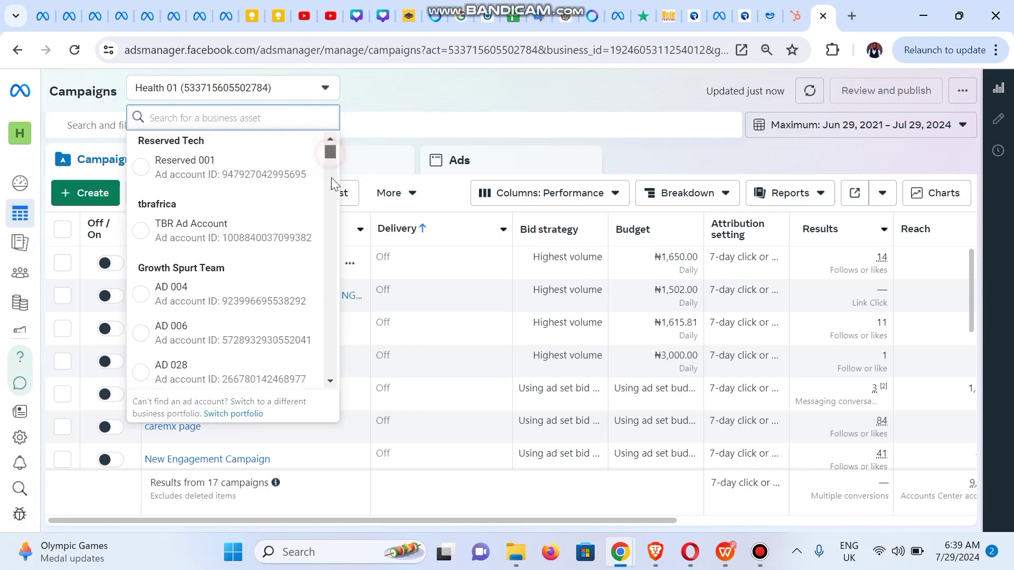
{"action": "scroll", "coordinate": [328, 289], "scroll_direction": "down", "scroll_amount": 3}
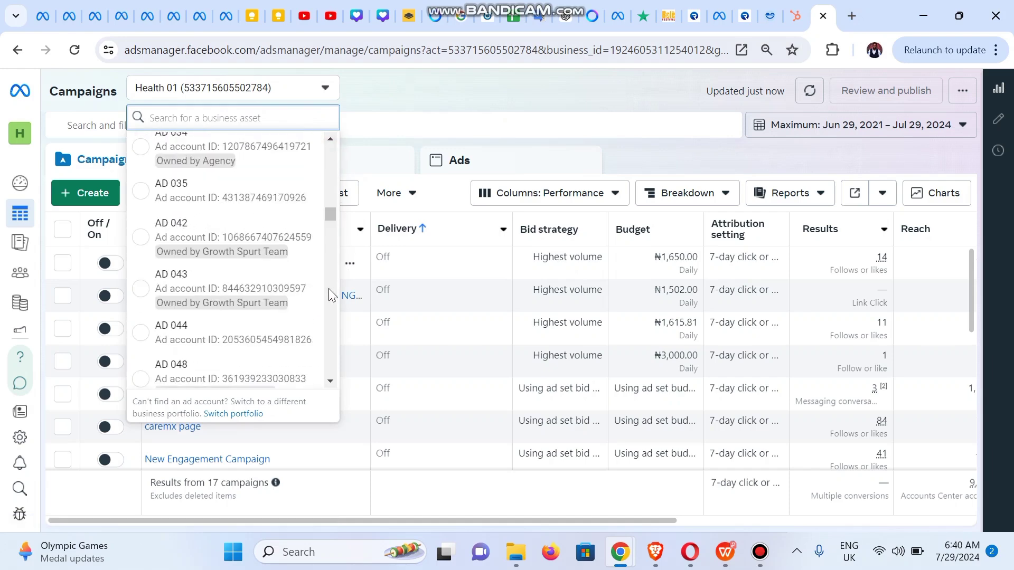
{"action": "left_click", "coordinate": [141, 342]}
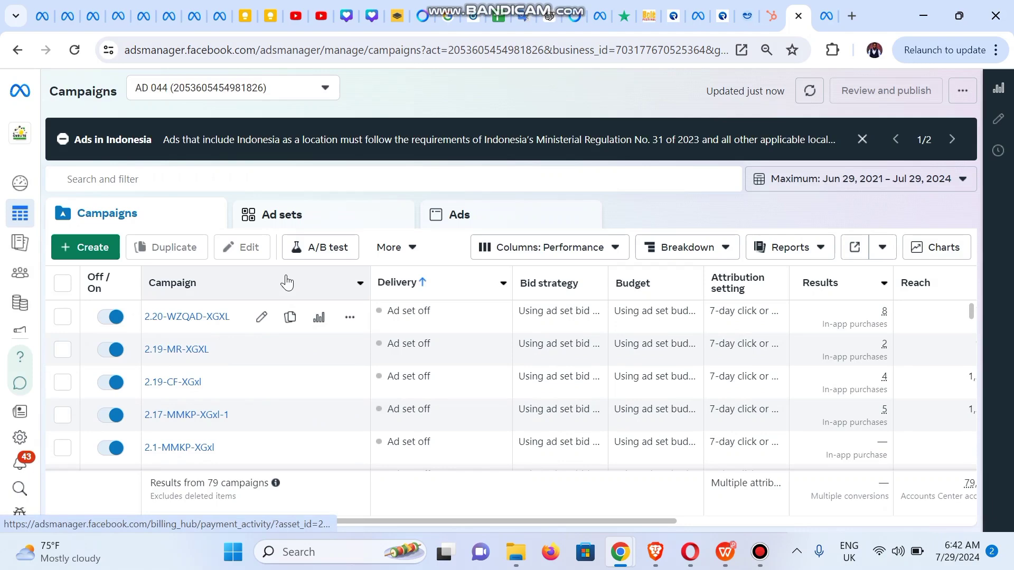
Delete the campaign 2.20-WZQAD-XGXL and close the deletion notice
{"action": "left_click", "coordinate": [66, 319]}
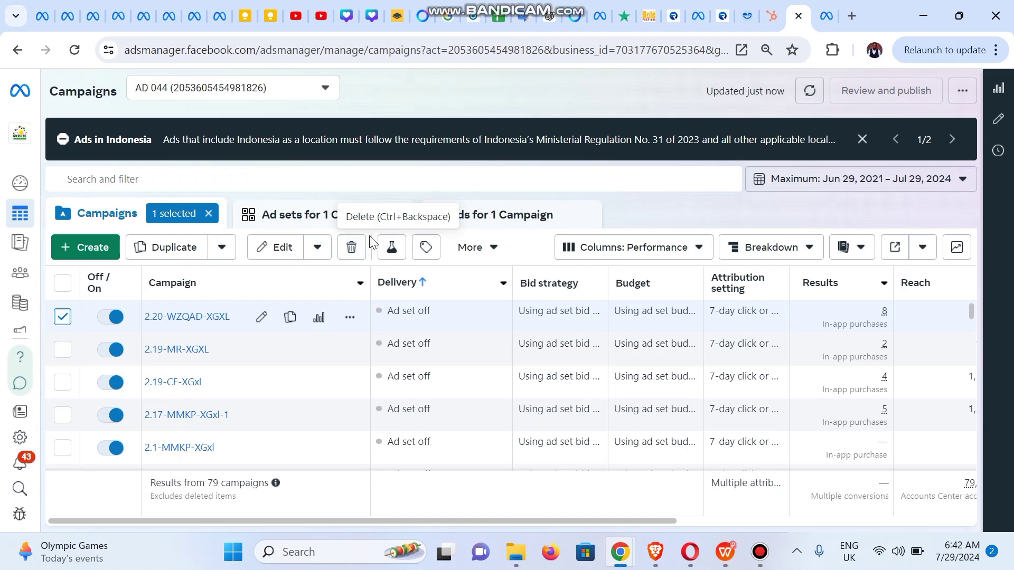
{"action": "left_click", "coordinate": [352, 248]}
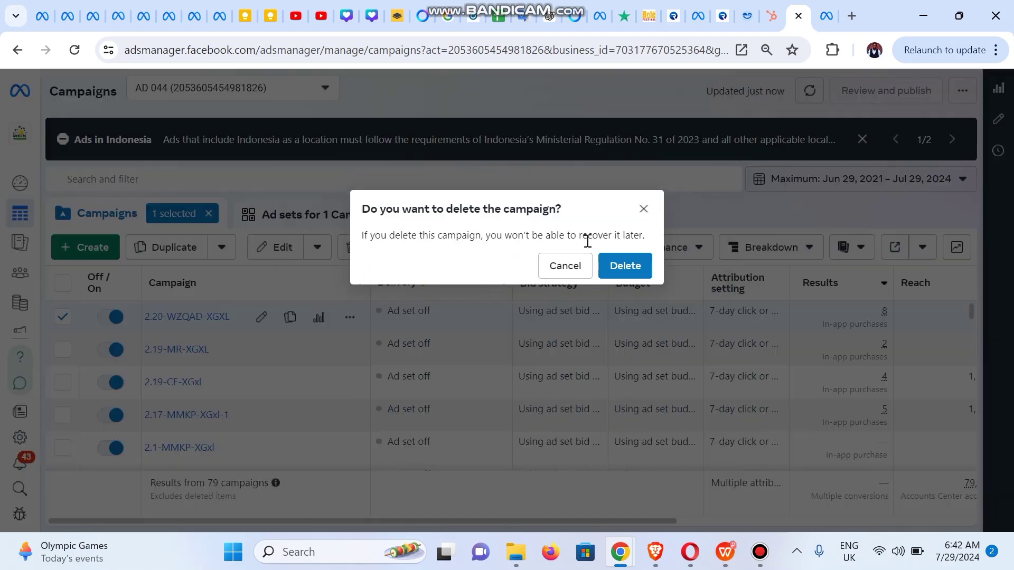
{"action": "left_click", "coordinate": [622, 265]}
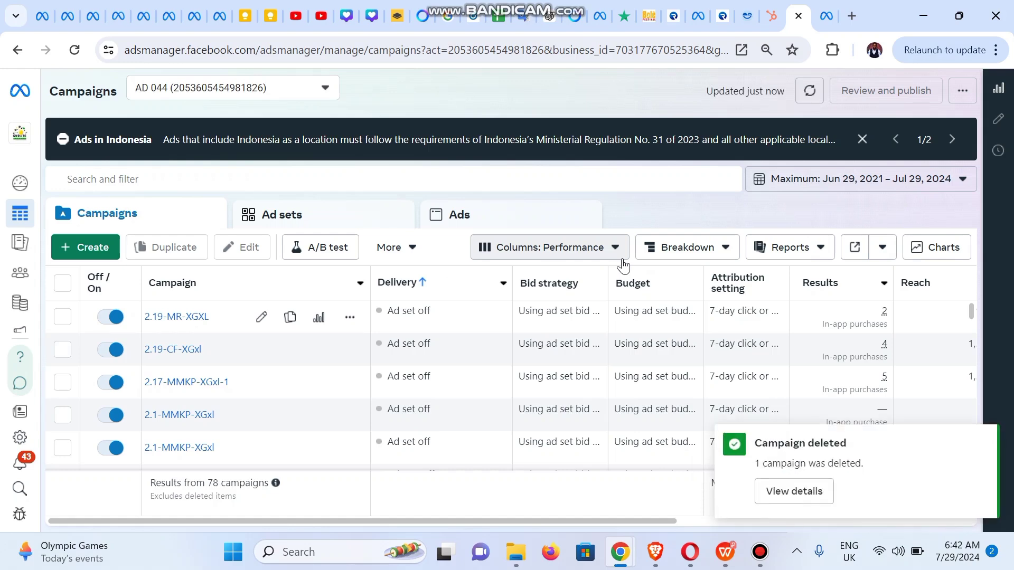
{"action": "left_click", "coordinate": [983, 441]}
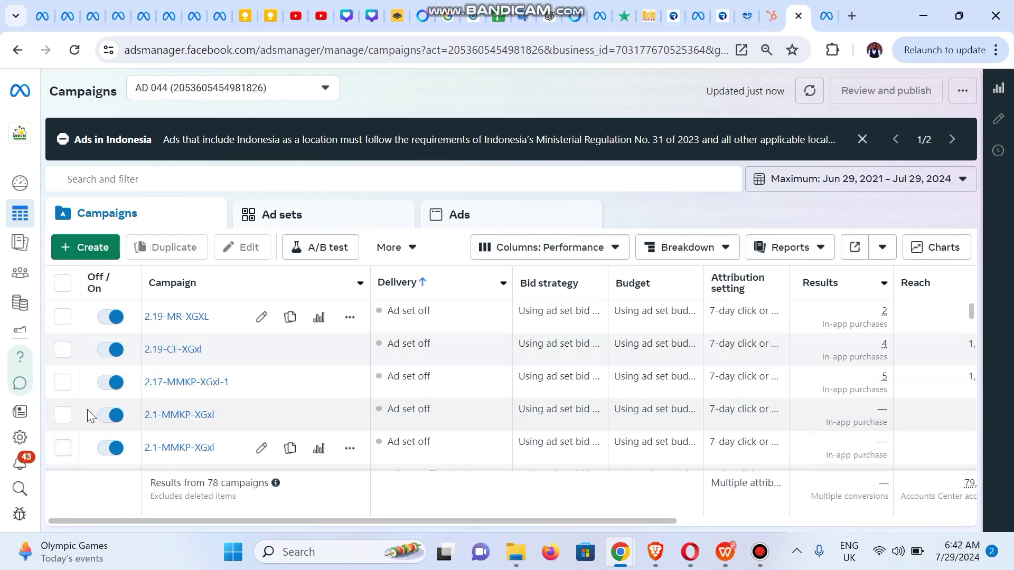
Delete campaigns 2.19-MR-XGXL, 2.19-CF-XGxl and 2.17-MMKP-XGxl-1 together
{"action": "left_click", "coordinate": [63, 317]}
{"action": "left_click", "coordinate": [63, 349]}
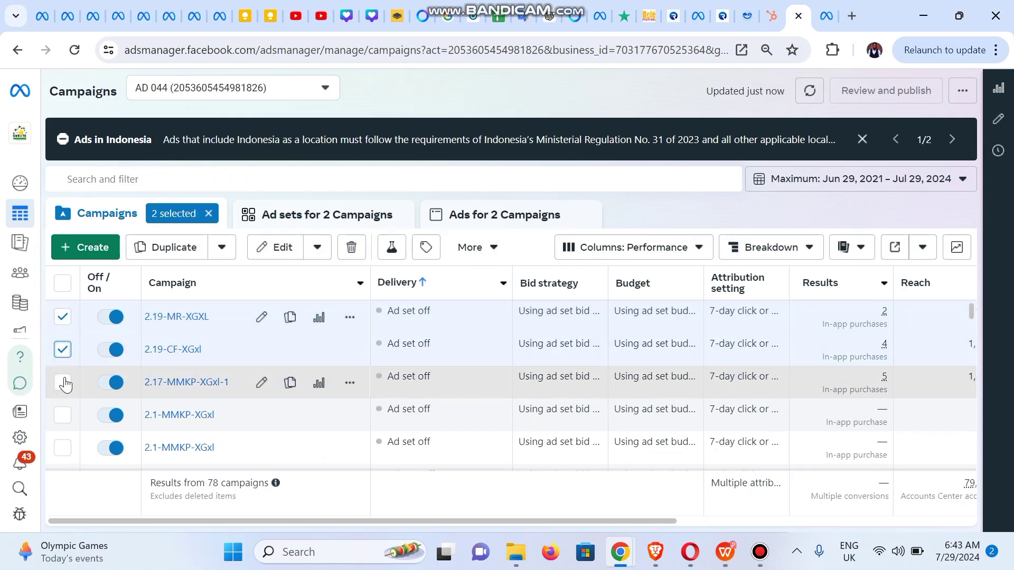
{"action": "left_click", "coordinate": [63, 382]}
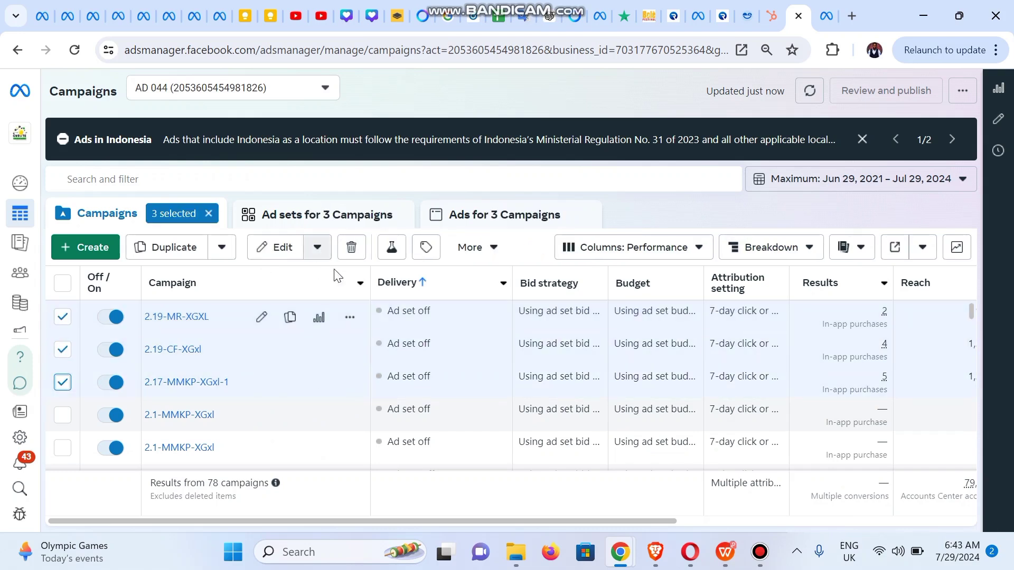
{"action": "left_click", "coordinate": [351, 247]}
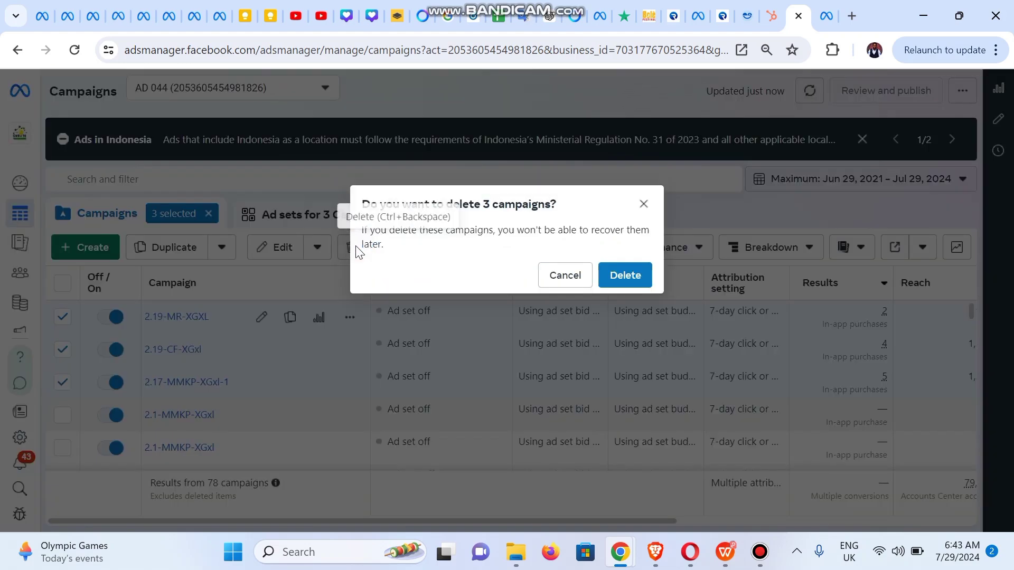
{"action": "left_click", "coordinate": [623, 276]}
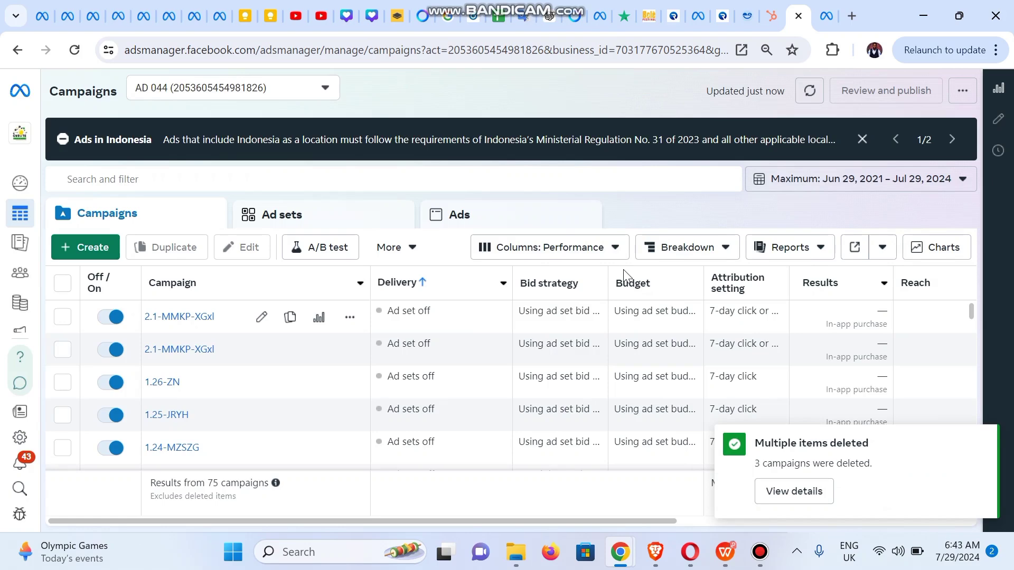
Select all 75 remaining AD 044 campaigns and delete them, entering 288 as the confirmation count
{"action": "left_click", "coordinate": [62, 284]}
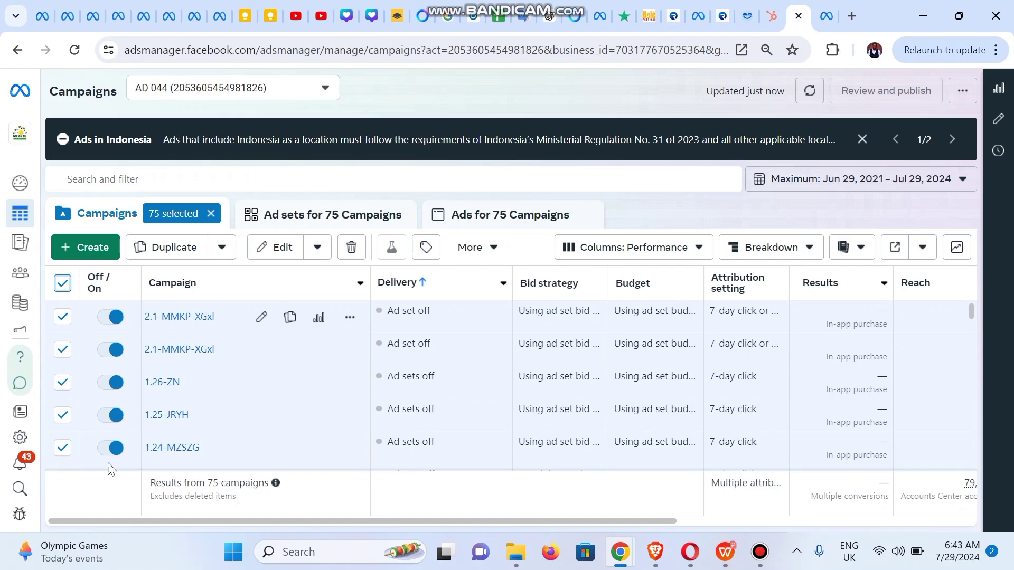
{"action": "left_click", "coordinate": [352, 248]}
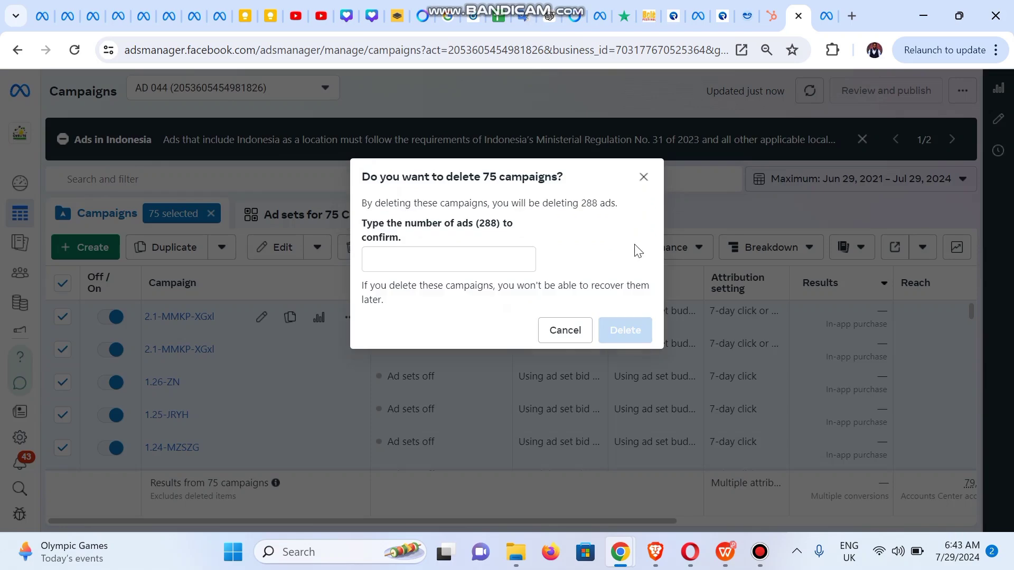
{"action": "left_click", "coordinate": [429, 254]}
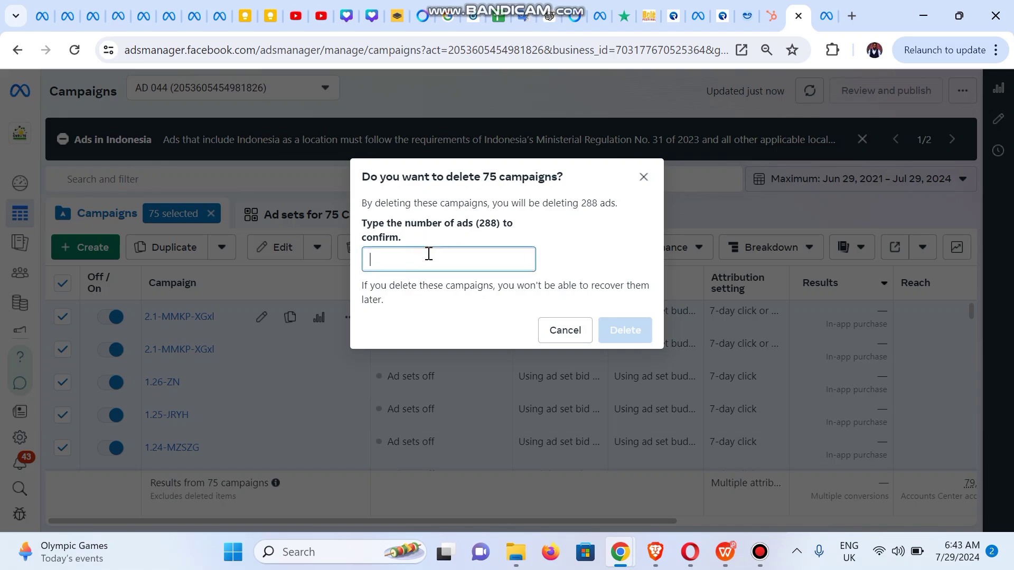
{"action": "type", "text": "288"}
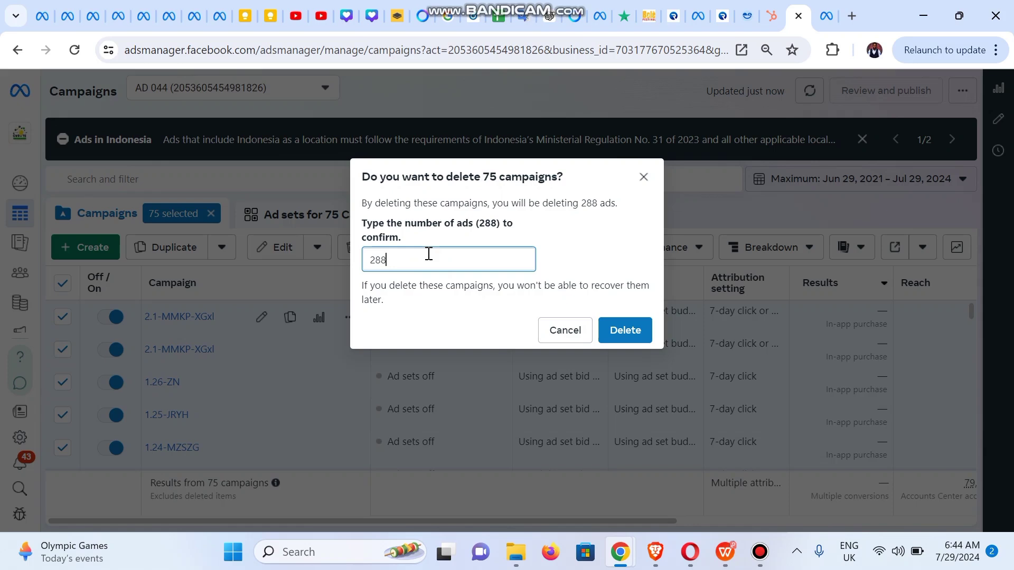
{"action": "key", "text": "BackSpace"}
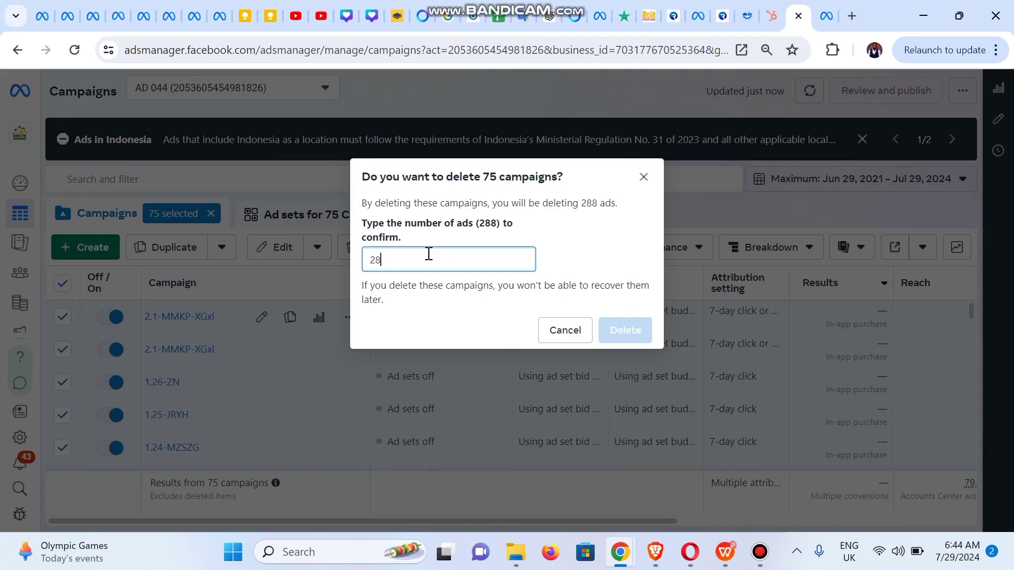
{"action": "type", "text": "0"}
{"action": "key", "text": "BackSpace"}
{"action": "type", "text": "8"}
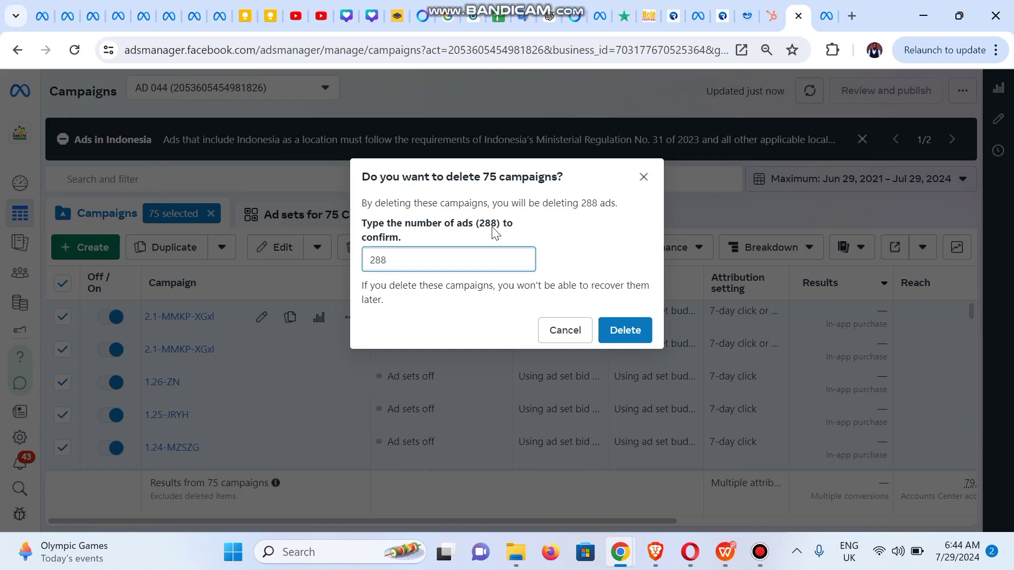
{"action": "left_click", "coordinate": [625, 336]}
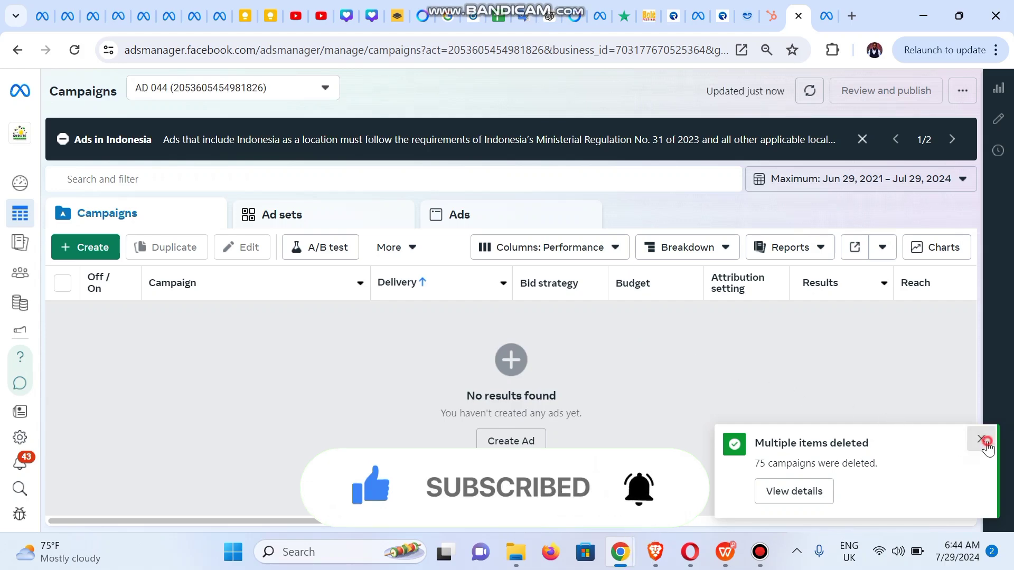
Close the 'Multiple items deleted' toast, the Ads in Indonesia banner and the spend-limit warning
{"action": "left_click", "coordinate": [982, 439]}
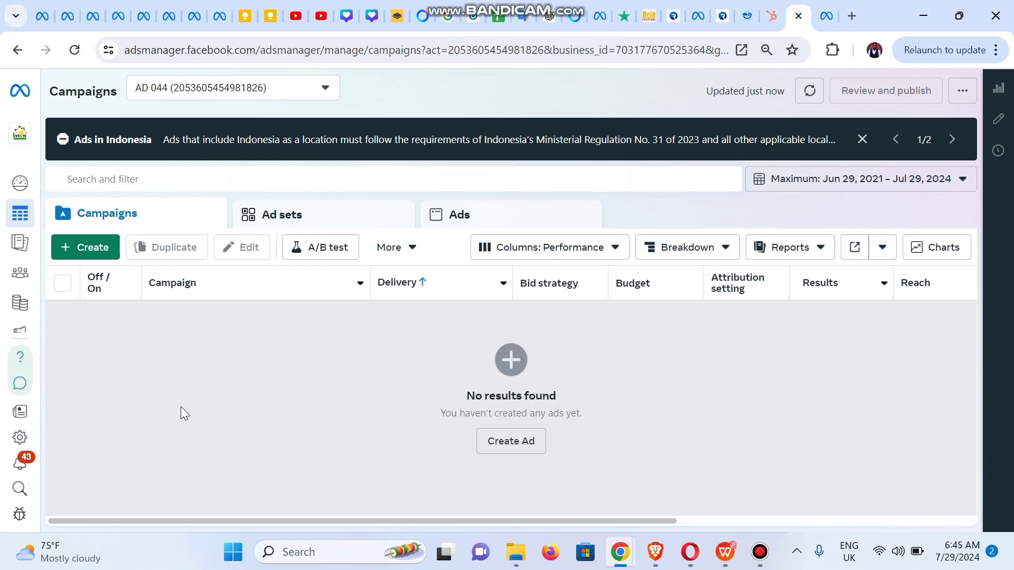
{"action": "left_click", "coordinate": [867, 147]}
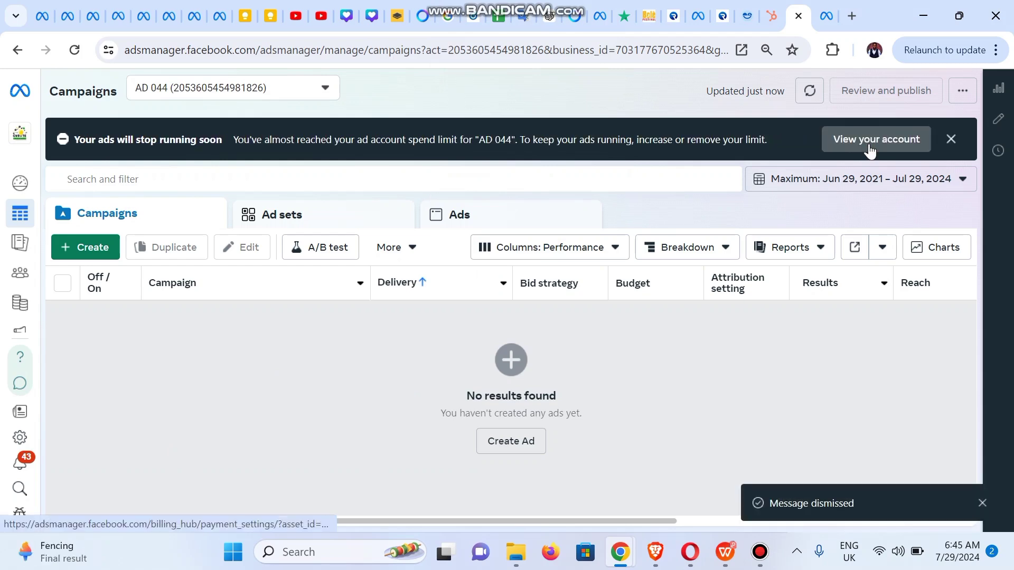
{"action": "left_click", "coordinate": [956, 143]}
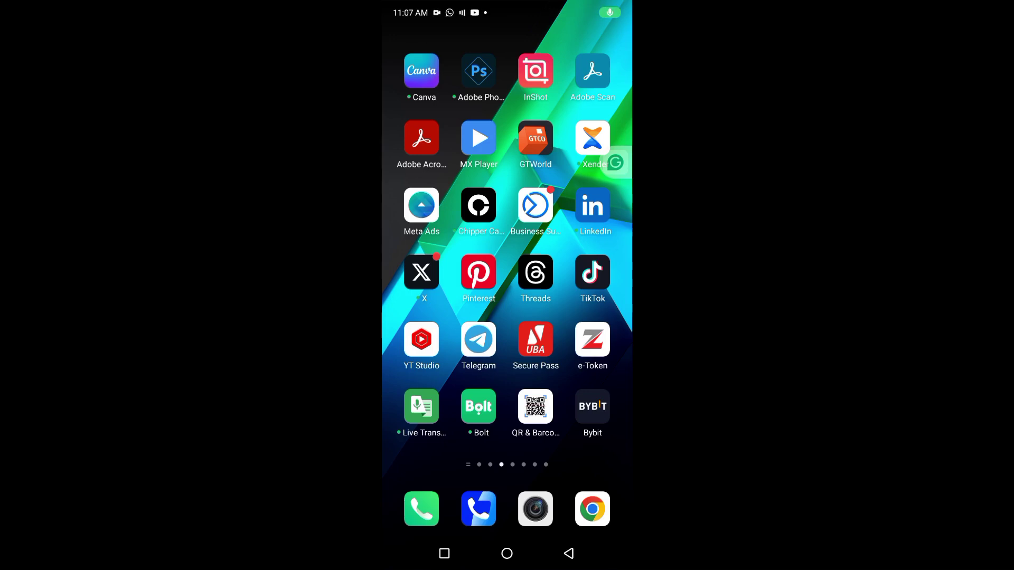
Launch the Meta Ads phone app and bring up the GNM 02 account switcher
{"action": "left_click", "coordinate": [422, 205]}
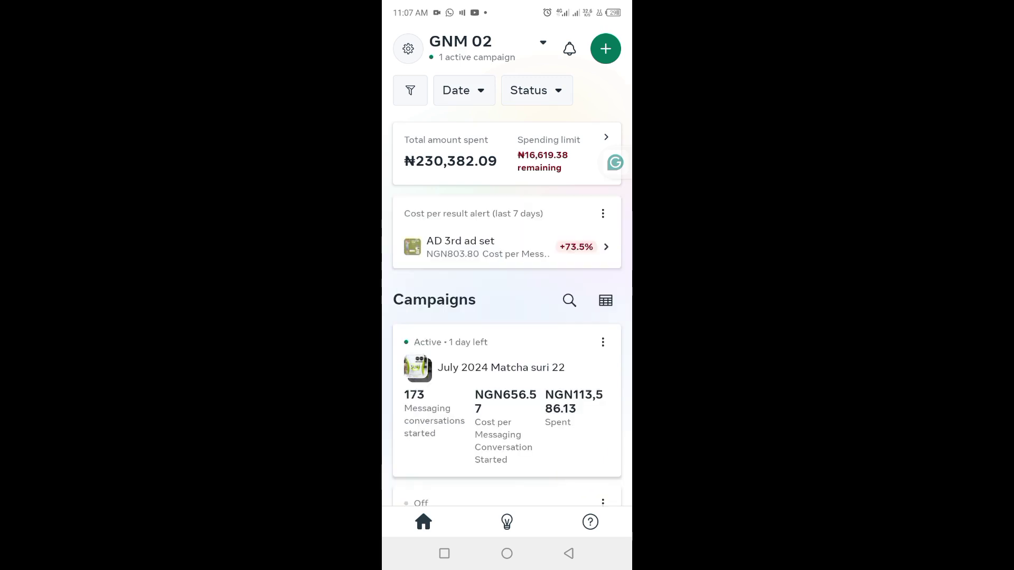
{"action": "left_click", "coordinate": [470, 48]}
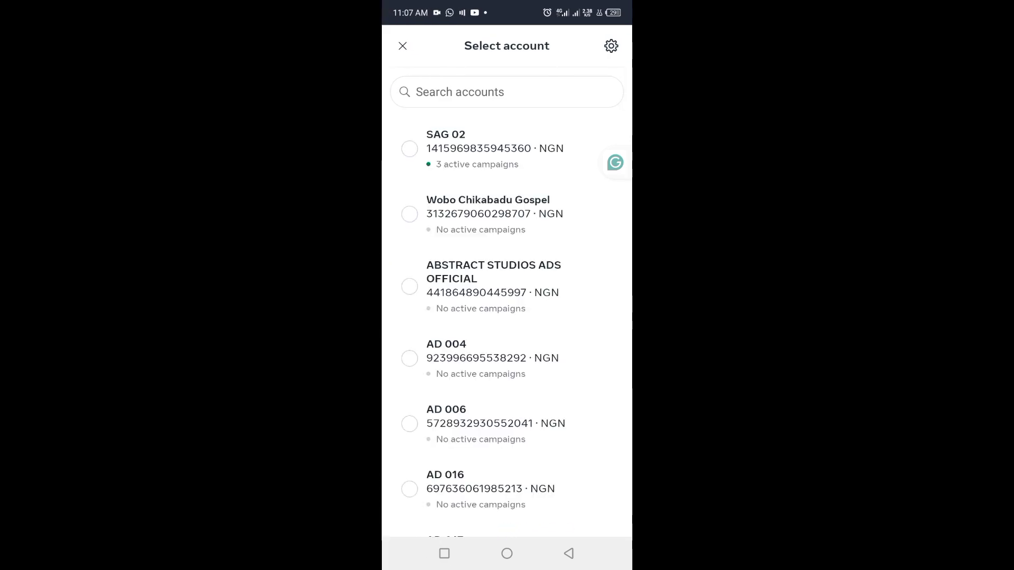
Search 'health' in Select account, choose Health 01, and check its dashboard before reopening the account list
{"action": "left_click", "coordinate": [460, 92]}
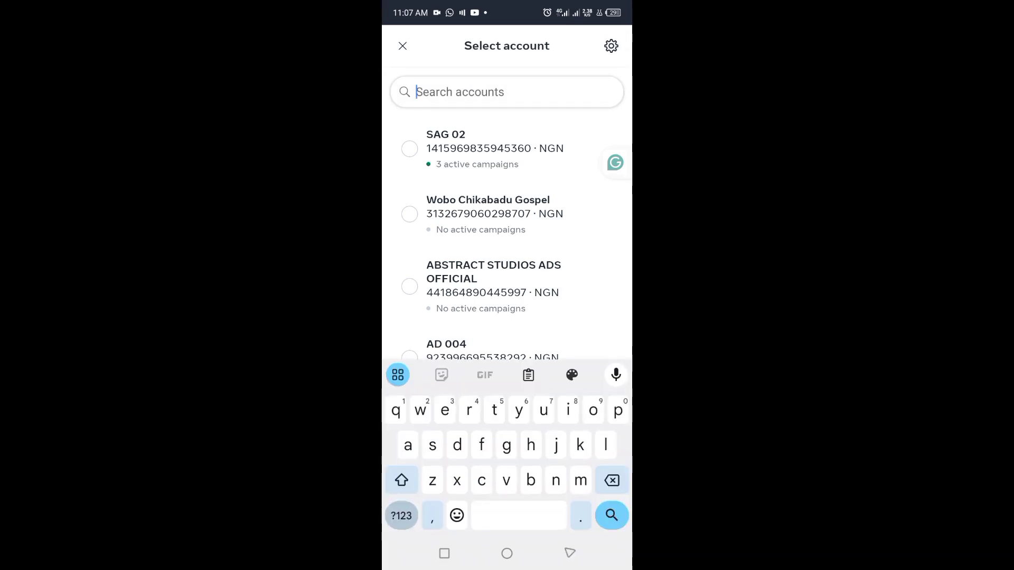
{"action": "type", "text": "health"}
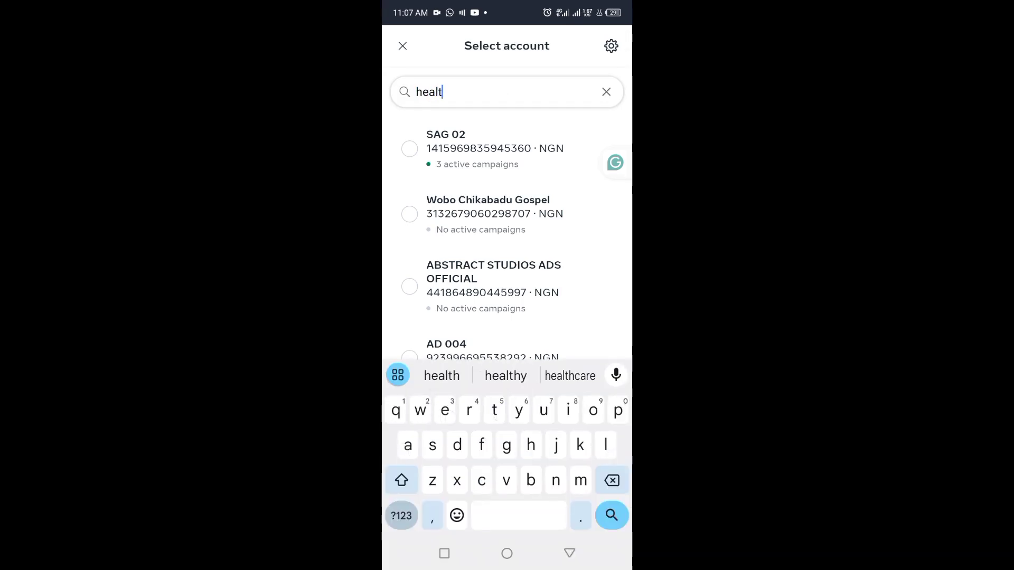
{"action": "left_click", "coordinate": [507, 149]}
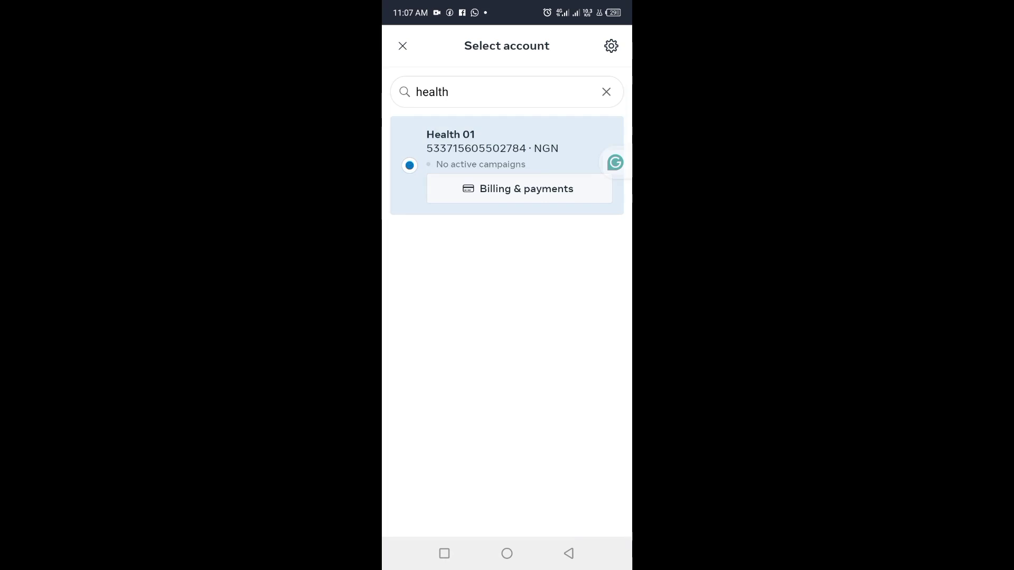
{"action": "left_click", "coordinate": [402, 46]}
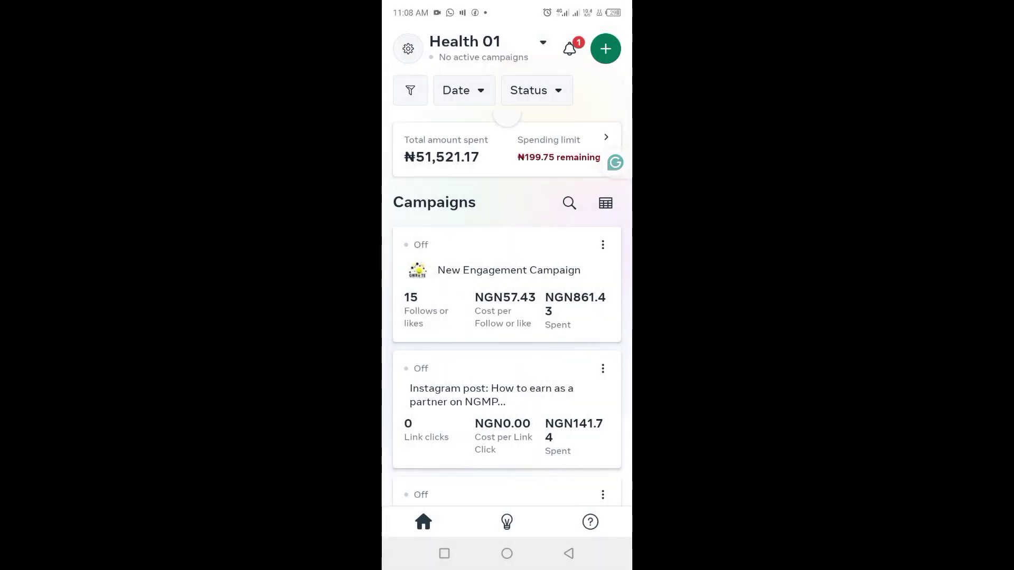
{"action": "left_click", "coordinate": [510, 145]}
{"action": "left_click", "coordinate": [408, 48]}
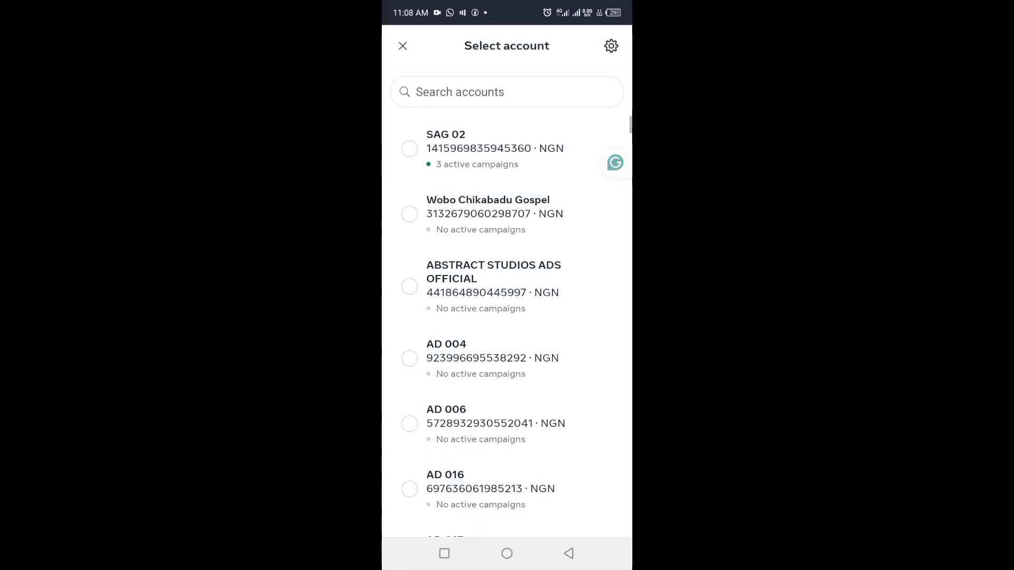
Remove the MasterCard under Health 01's Billing & payments and confirm with Done
{"action": "mouse_move", "coordinate": [509, 158]}
{"action": "left_mouse_down"}
{"action": "mouse_move", "coordinate": [509, 95]}
{"action": "mouse_move", "coordinate": [507, 111]}
{"action": "left_mouse_up"}
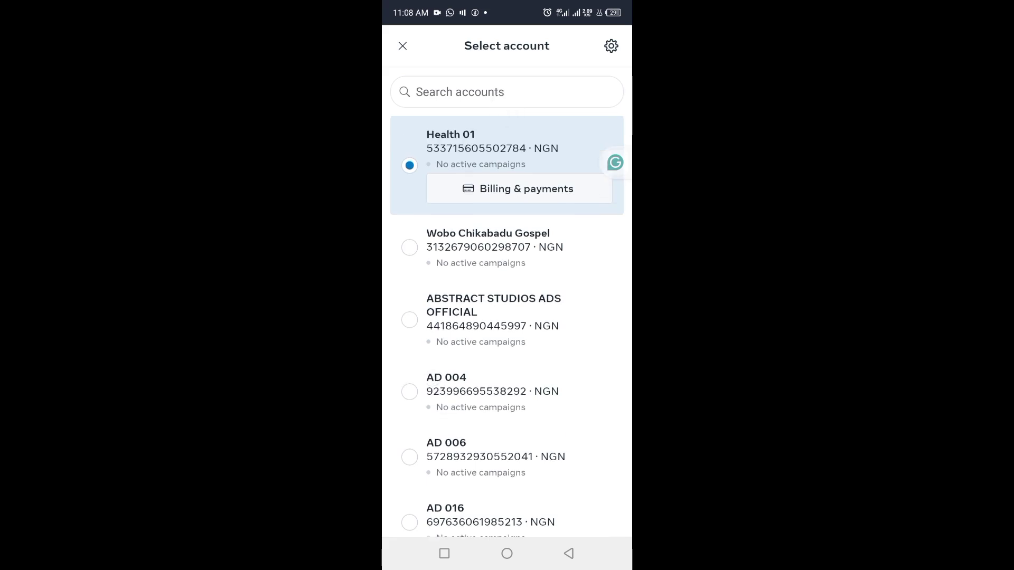
{"action": "left_click", "coordinate": [505, 190]}
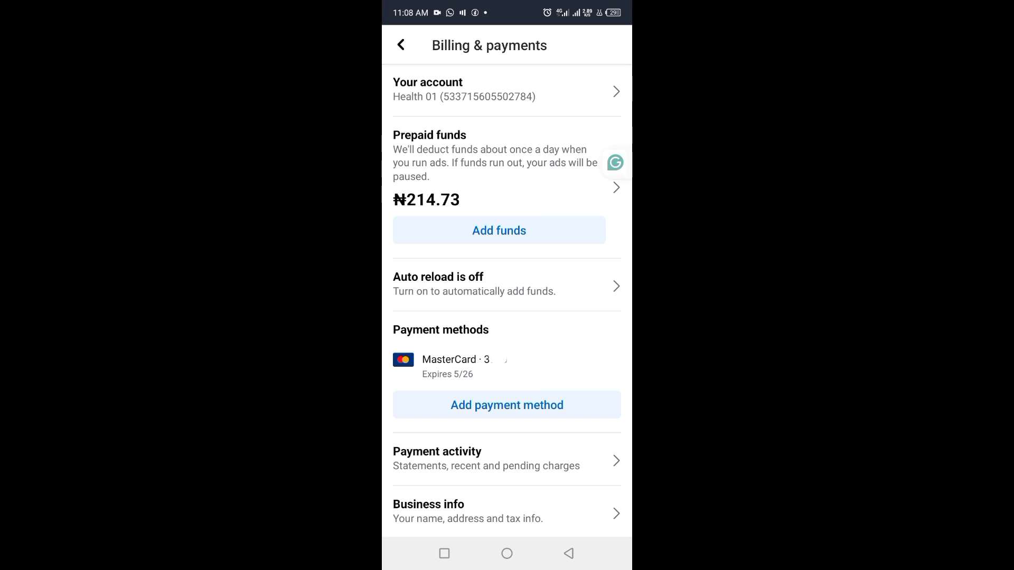
{"action": "left_click", "coordinate": [498, 357]}
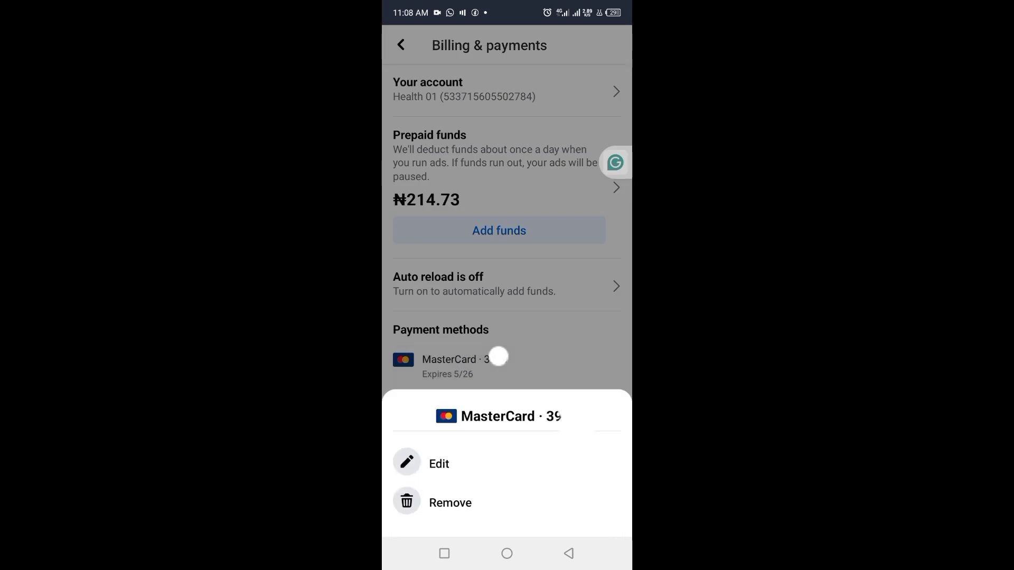
{"action": "left_click", "coordinate": [450, 502]}
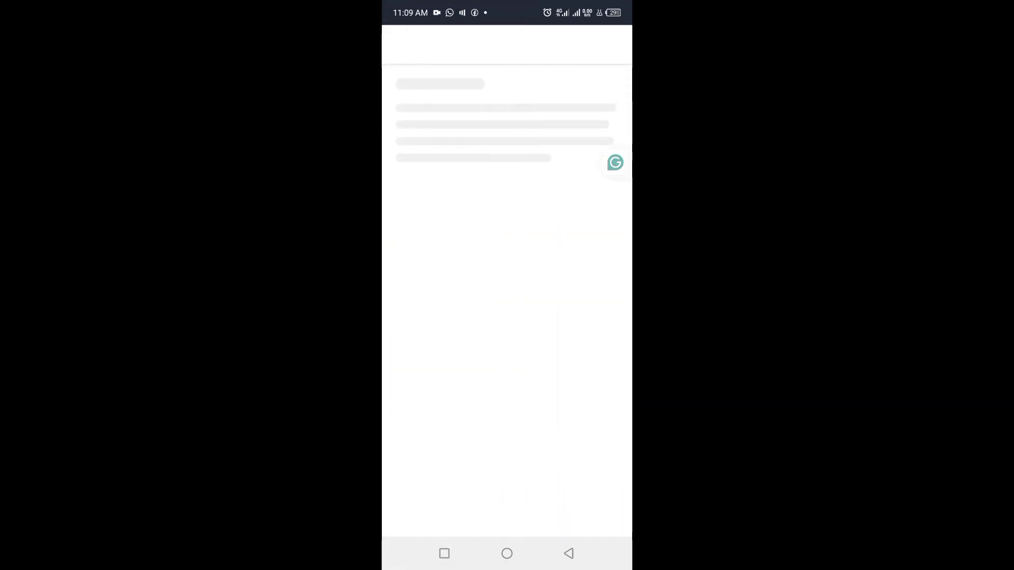
{"action": "left_click", "coordinate": [472, 518]}
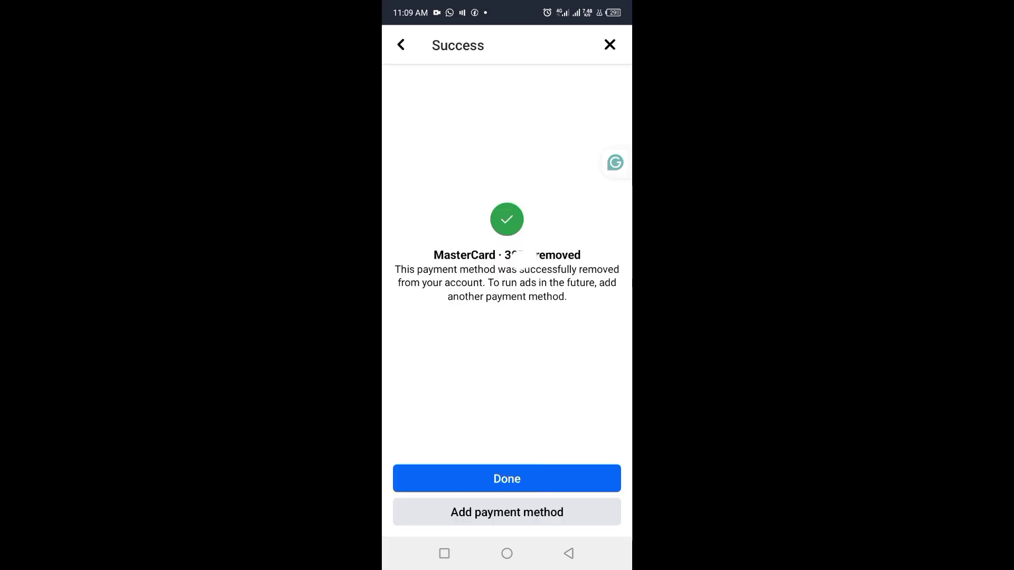
{"action": "left_click", "coordinate": [499, 482]}
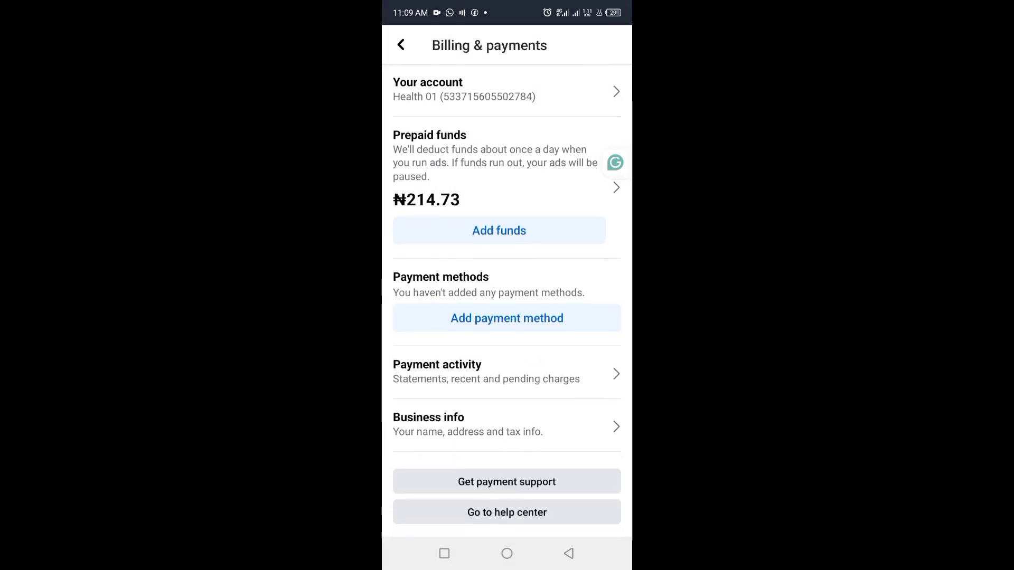
Launch Instagram, open Settings and activity from your profile, and scroll to For professionals
{"action": "left_click", "coordinate": [507, 553]}
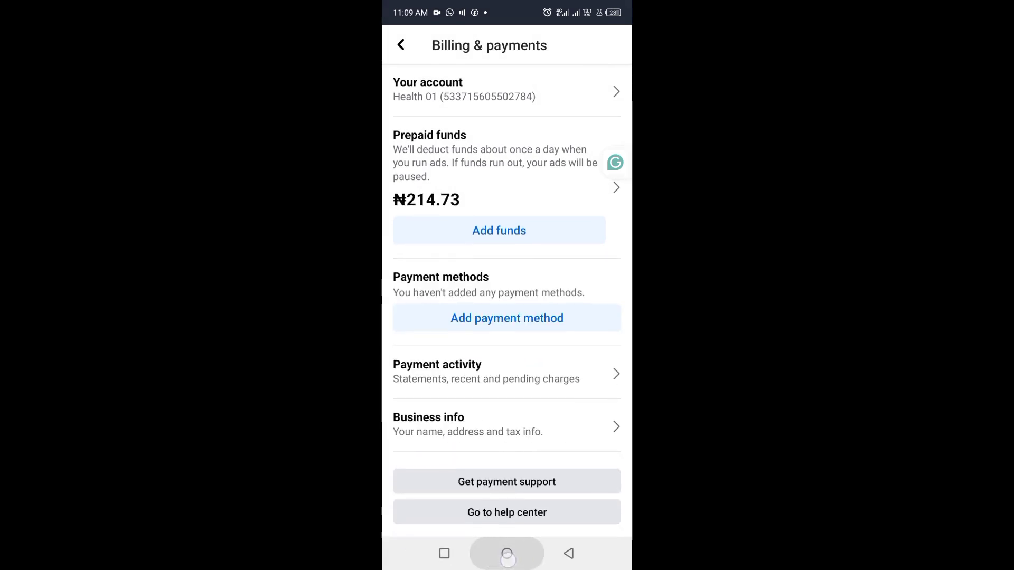
{"action": "left_click", "coordinate": [429, 216]}
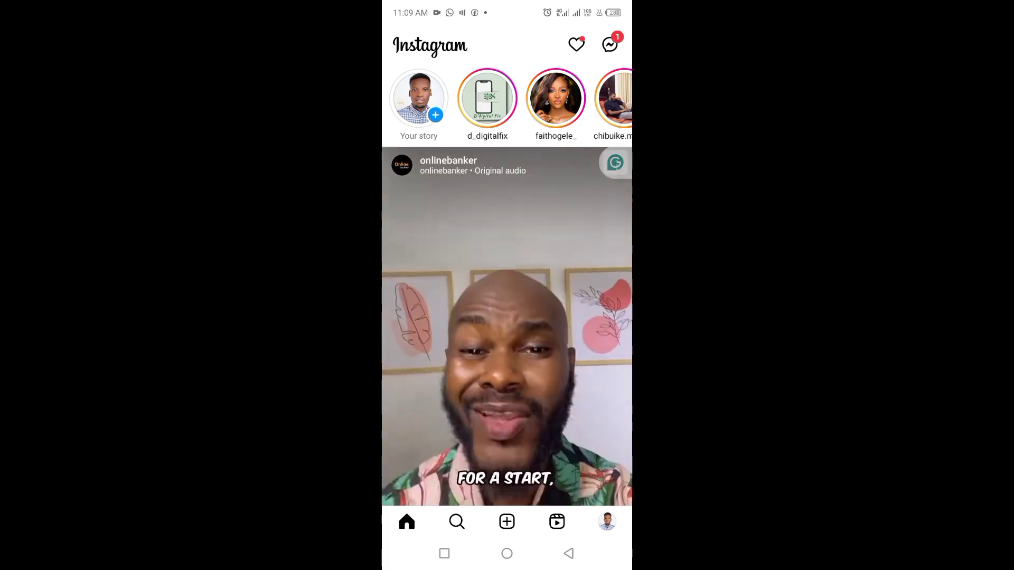
{"action": "left_click", "coordinate": [607, 521]}
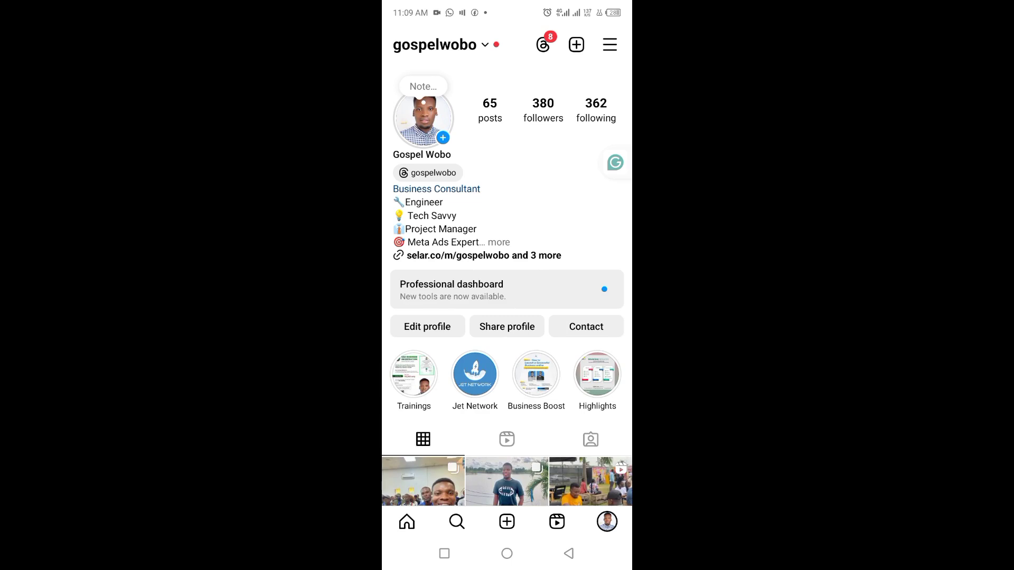
{"action": "left_click", "coordinate": [610, 44]}
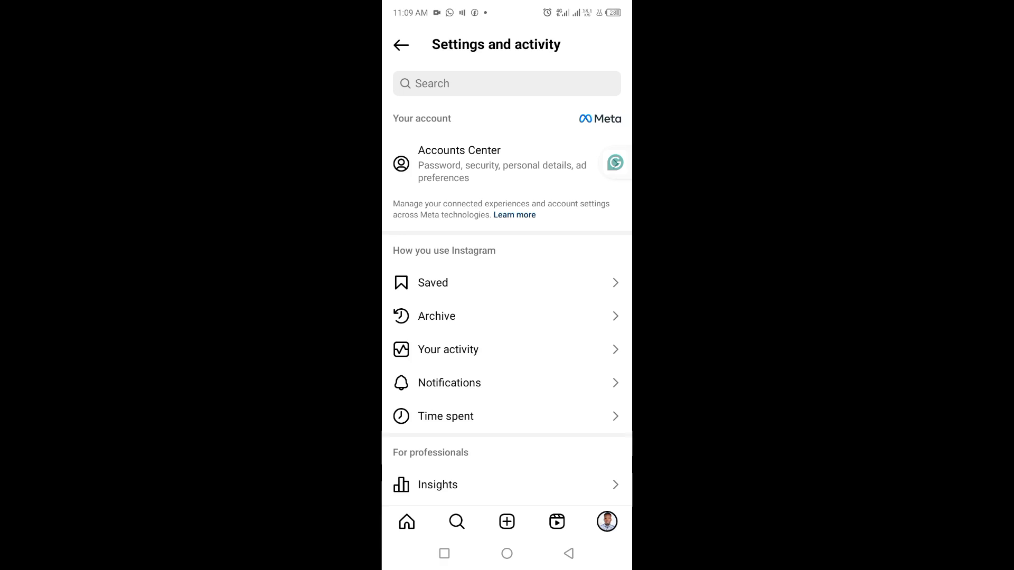
{"action": "scroll", "coordinate": [507, 290], "scroll_direction": "down", "scroll_amount": 4}
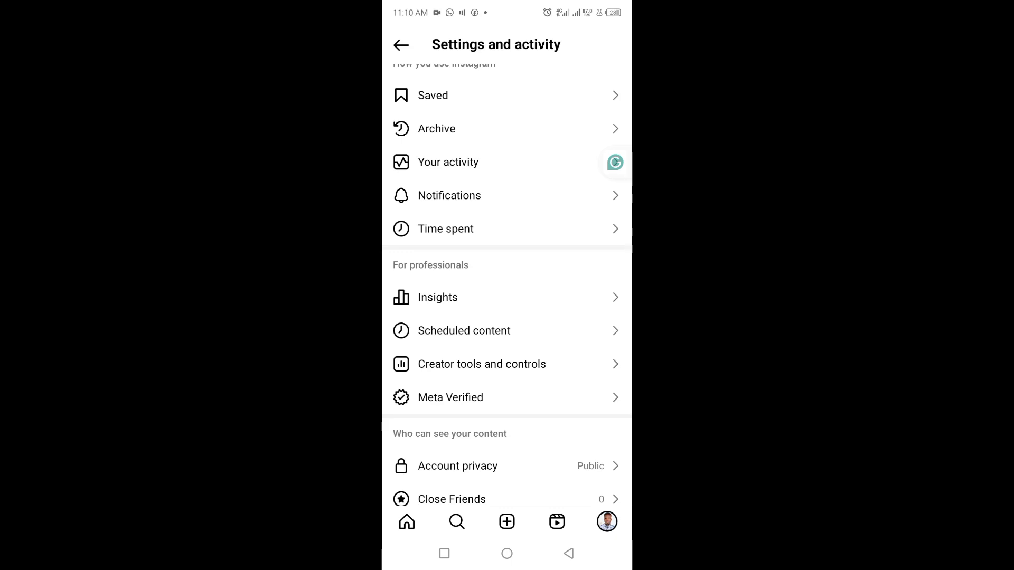
Remove the MasterCard under Creator tools and controls > Ad payments > Payment methods, confirming the removal
{"action": "left_click", "coordinate": [557, 364]}
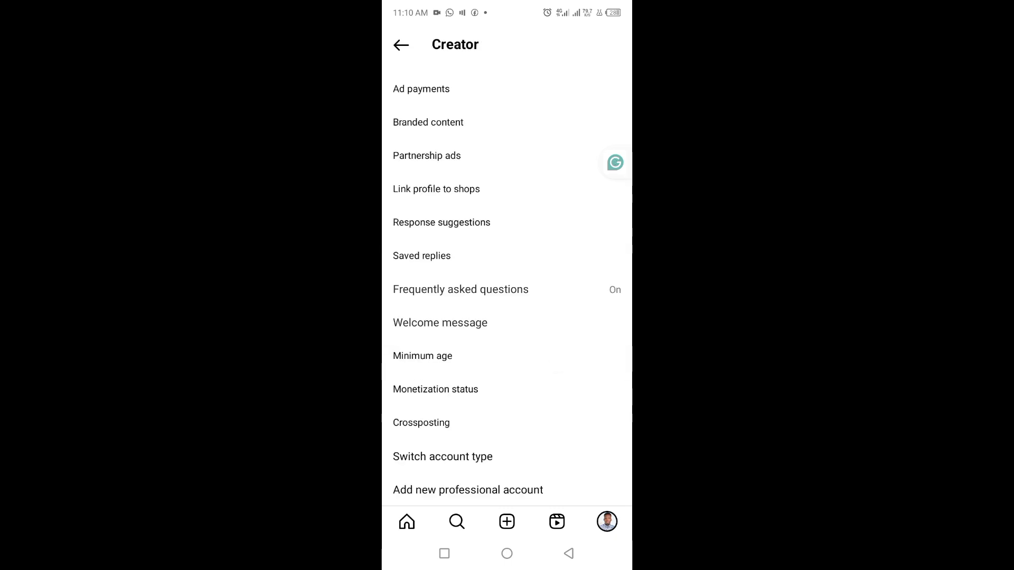
{"action": "left_click", "coordinate": [489, 88]}
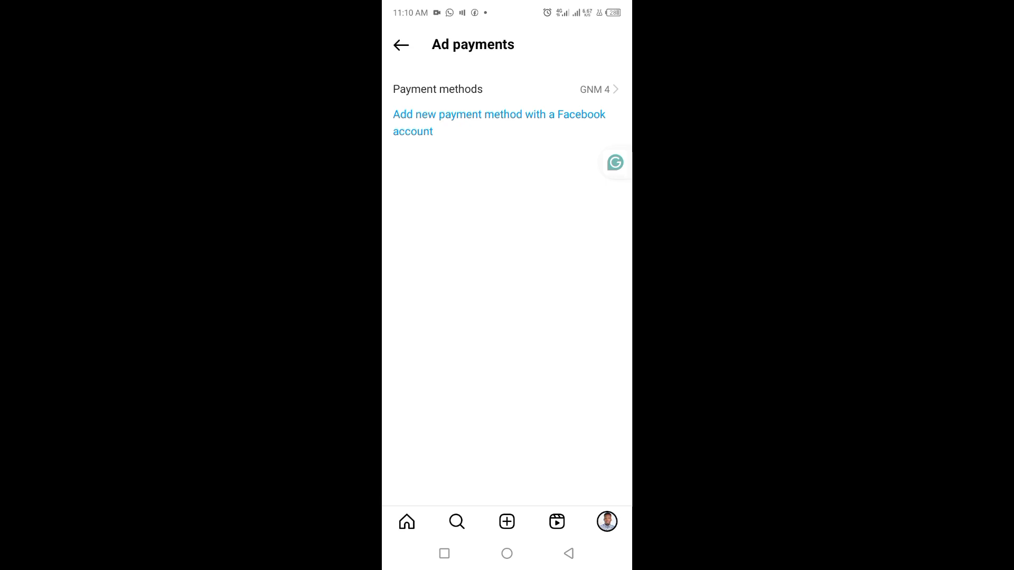
{"action": "left_click", "coordinate": [550, 82]}
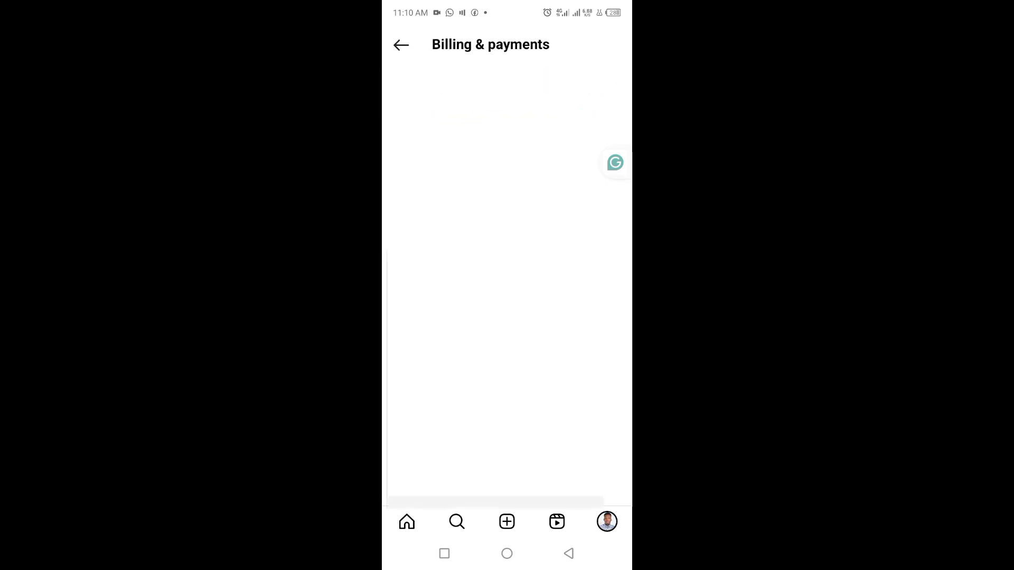
{"action": "scroll", "coordinate": [507, 285], "scroll_direction": "down", "scroll_amount": 3}
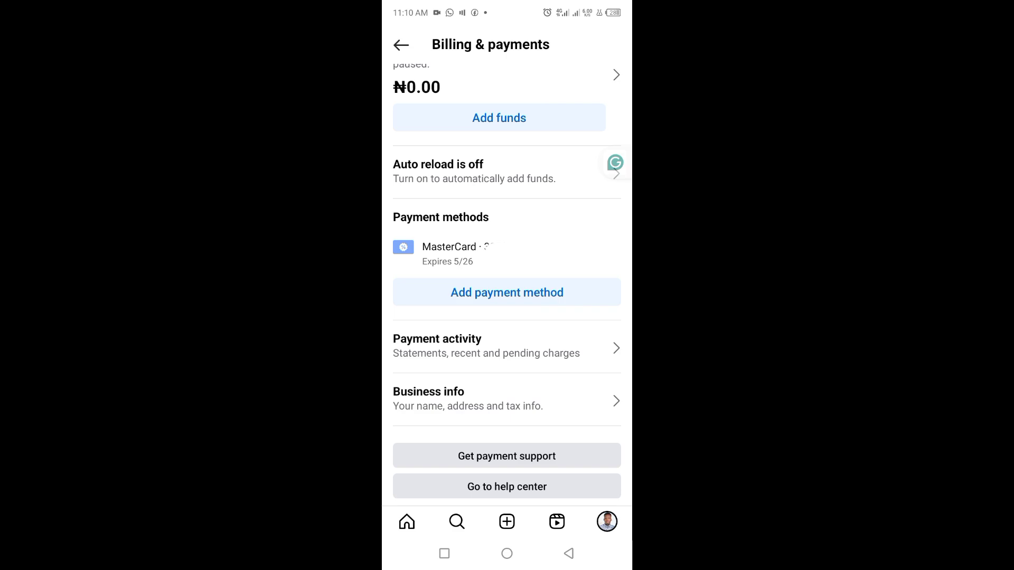
{"action": "left_click", "coordinate": [473, 255]}
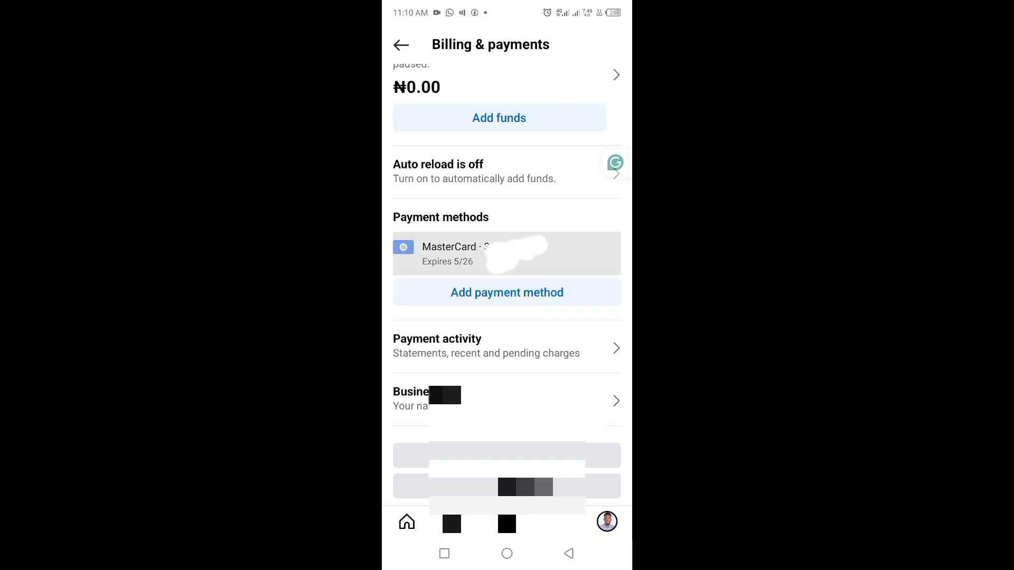
{"action": "left_click", "coordinate": [450, 502]}
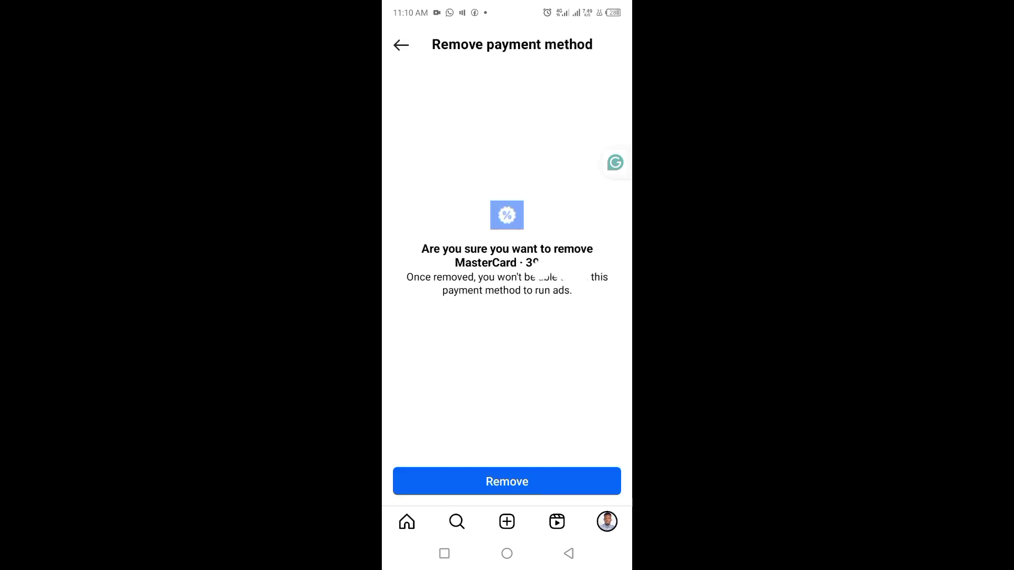
{"action": "left_click", "coordinate": [507, 481]}
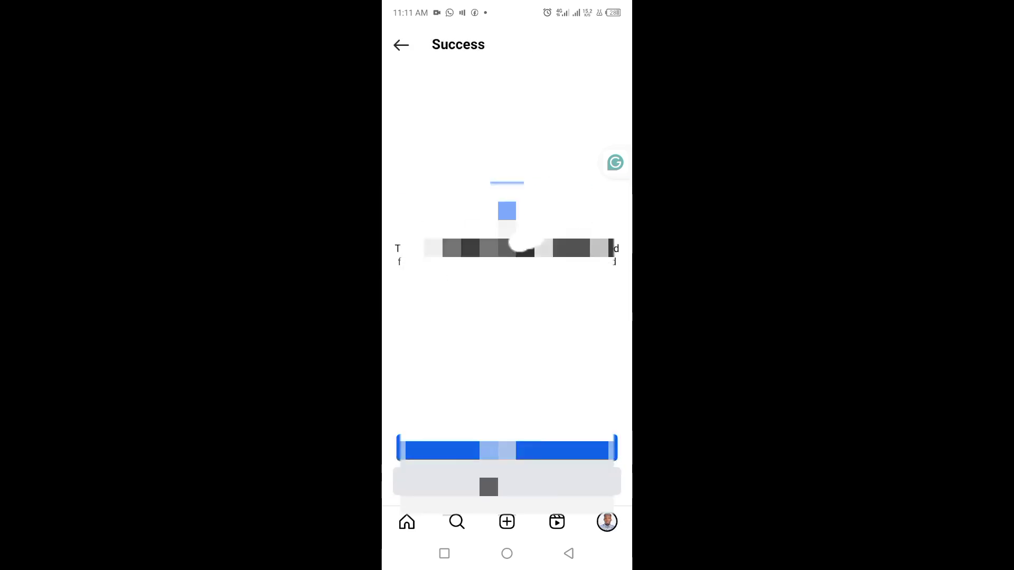
{"action": "left_click", "coordinate": [507, 449]}
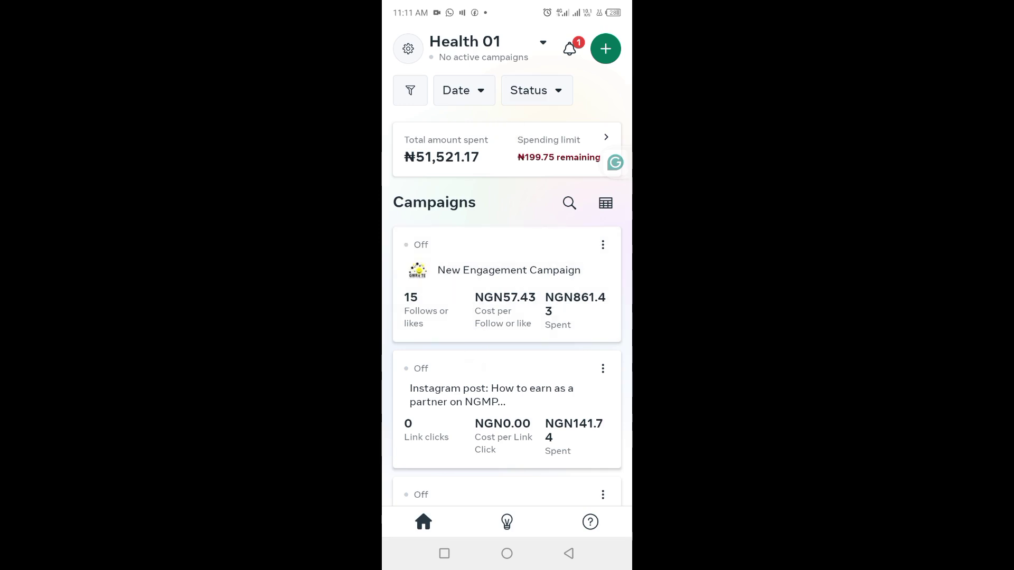
{"action": "left_click", "coordinate": [507, 285]}
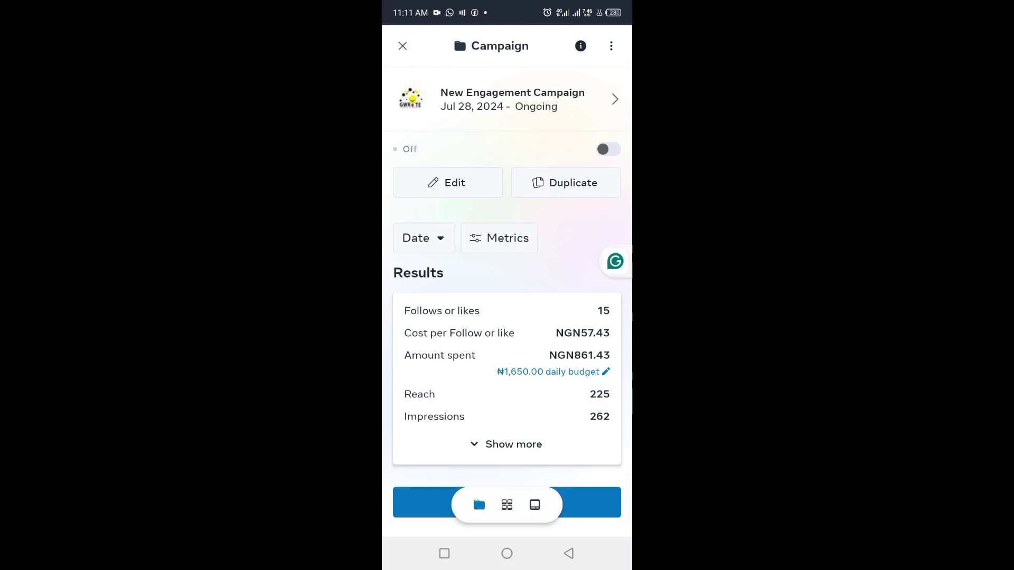
{"action": "left_click", "coordinate": [608, 149]}
{"action": "left_click", "coordinate": [609, 148]}
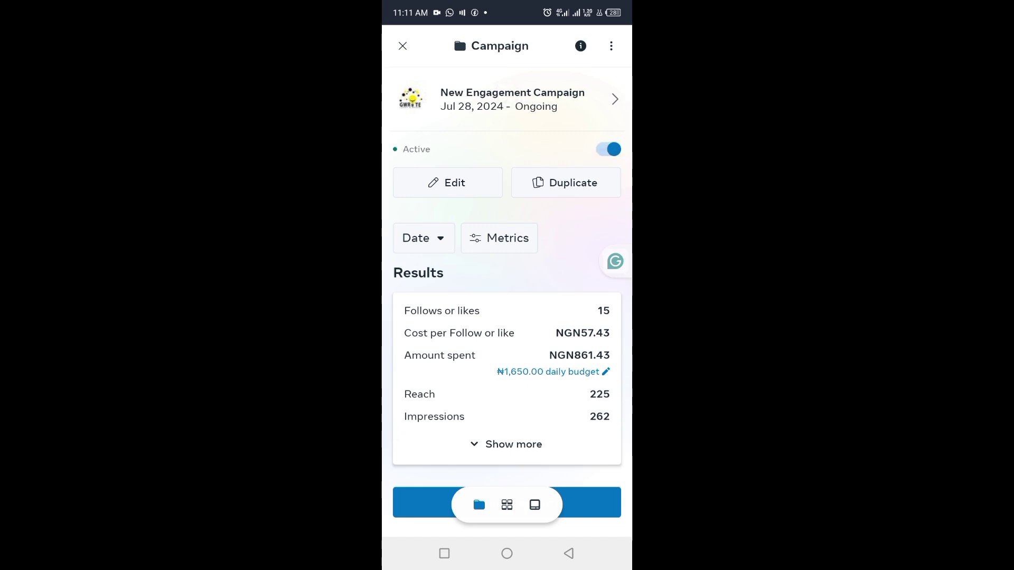
{"action": "left_click", "coordinate": [402, 46]}
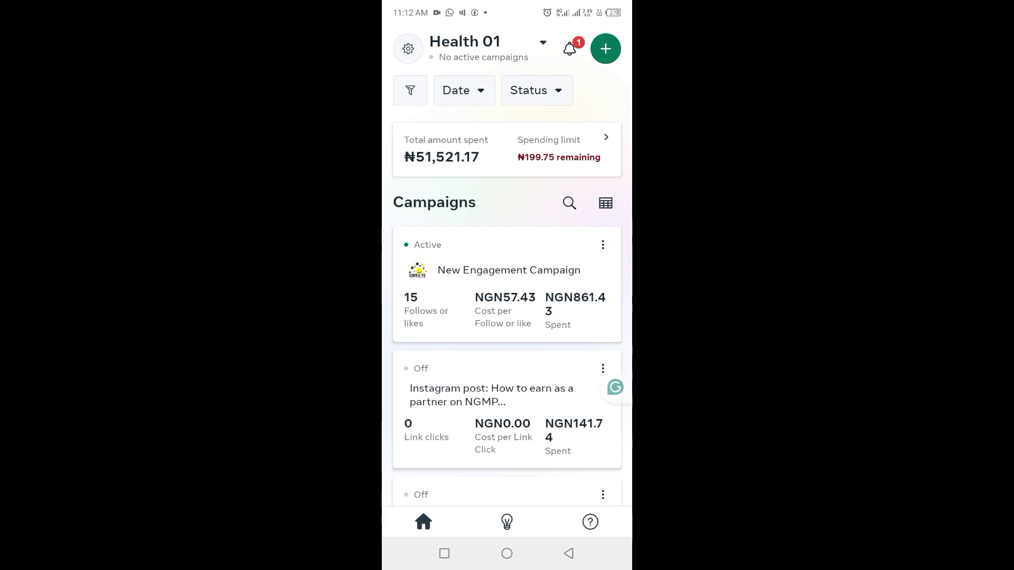
{"action": "left_click", "coordinate": [507, 284]}
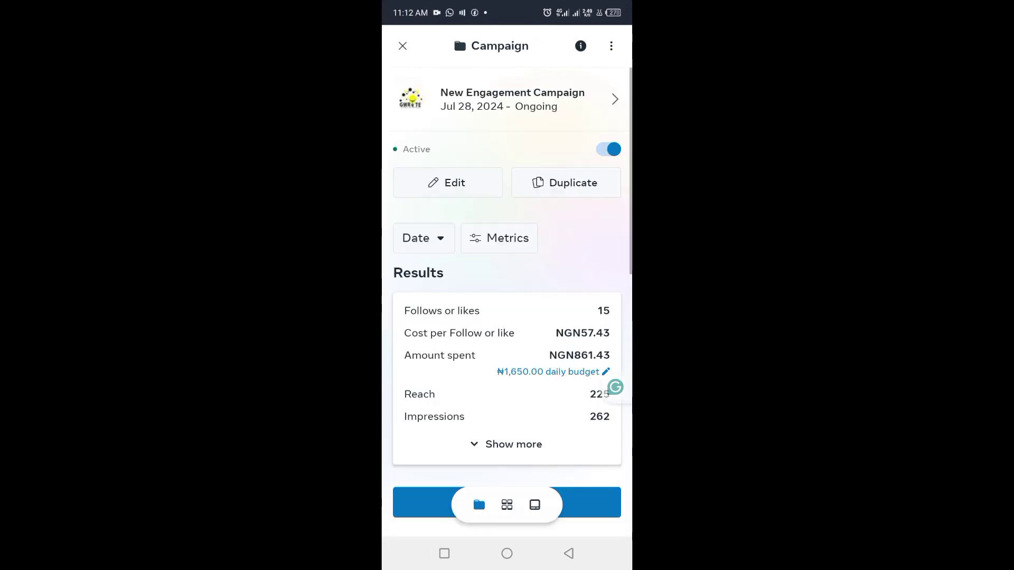
{"action": "left_click", "coordinate": [609, 149]}
{"action": "left_click", "coordinate": [608, 149]}
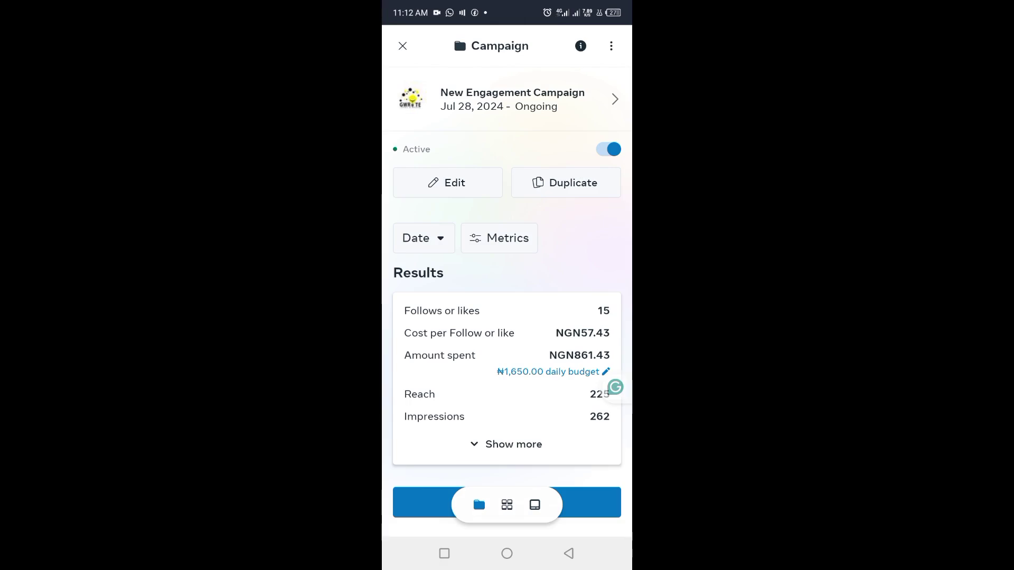
{"action": "left_click_drag", "start_coordinate": [507, 159], "coordinate": [507, 317]}
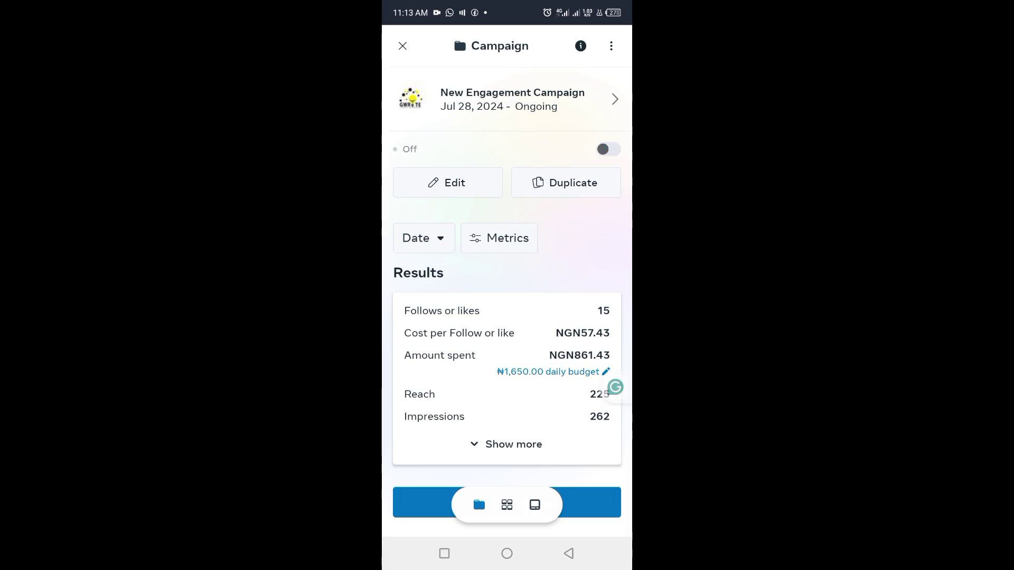
{"action": "left_click", "coordinate": [402, 46]}
Delete the Instagram post campaign 'How to earn as a partner on NGMP' from Health 01
{"action": "left_click", "coordinate": [536, 289]}
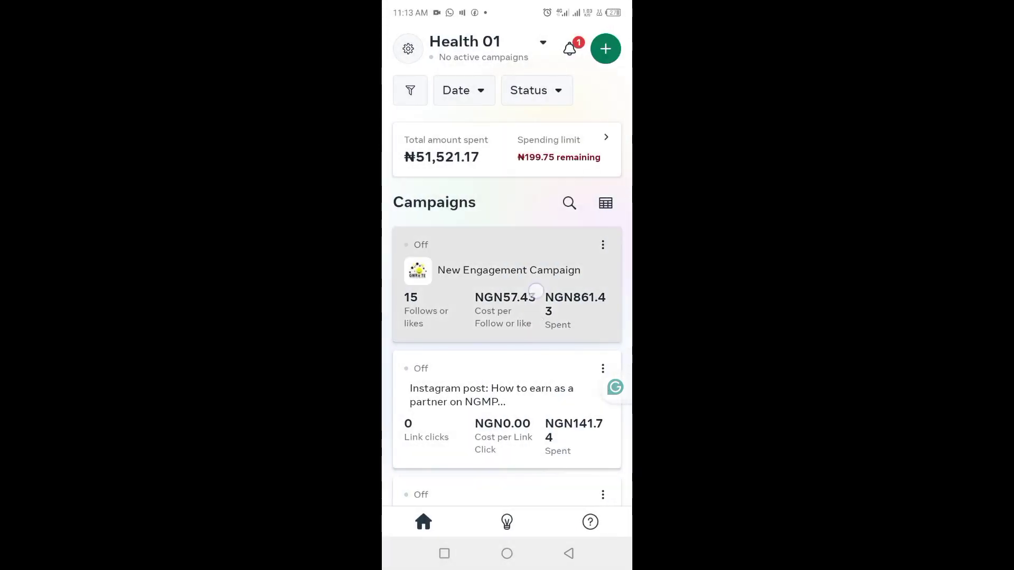
{"action": "scroll", "coordinate": [536, 289], "scroll_direction": "down", "scroll_amount": 3}
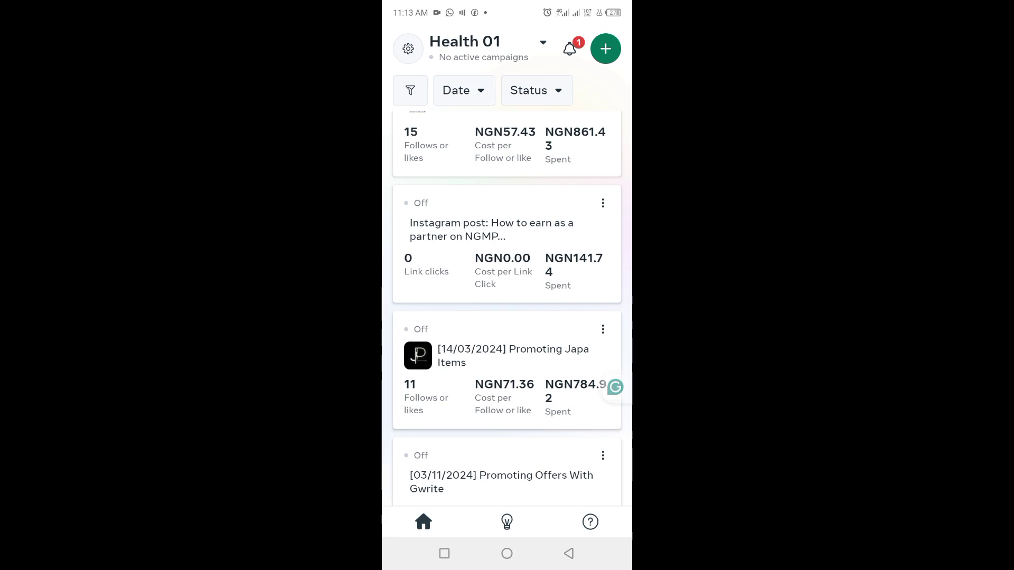
{"action": "left_click", "coordinate": [602, 203]}
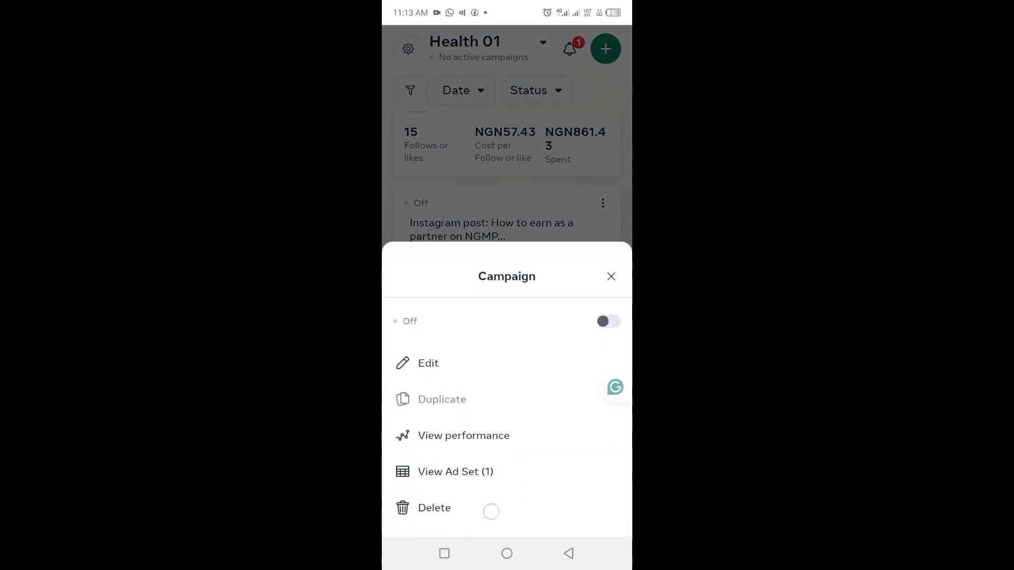
{"action": "left_click", "coordinate": [490, 511]}
{"action": "left_click", "coordinate": [549, 308]}
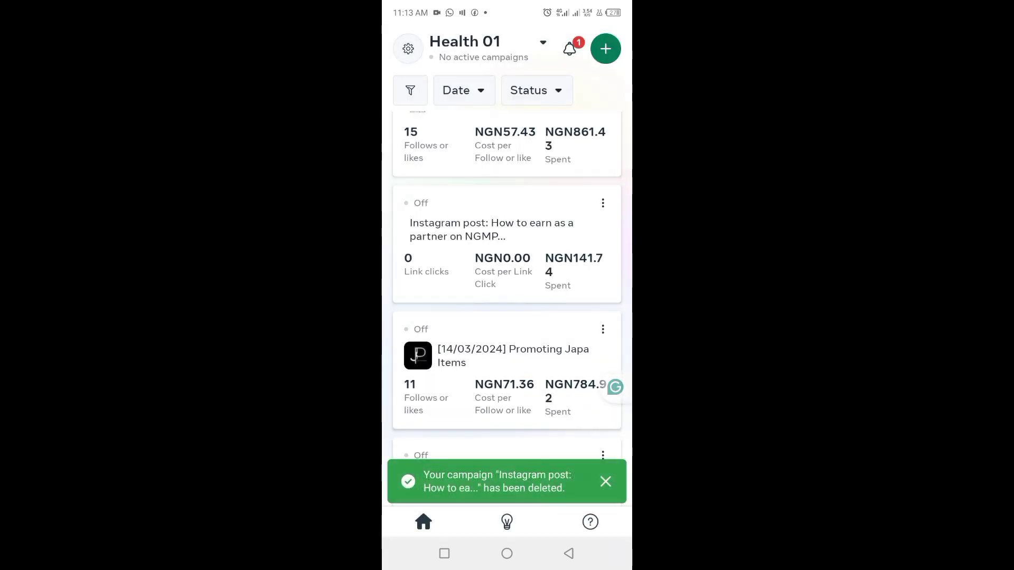
{"action": "scroll", "coordinate": [507, 317], "scroll_direction": "up", "scroll_amount": 5}
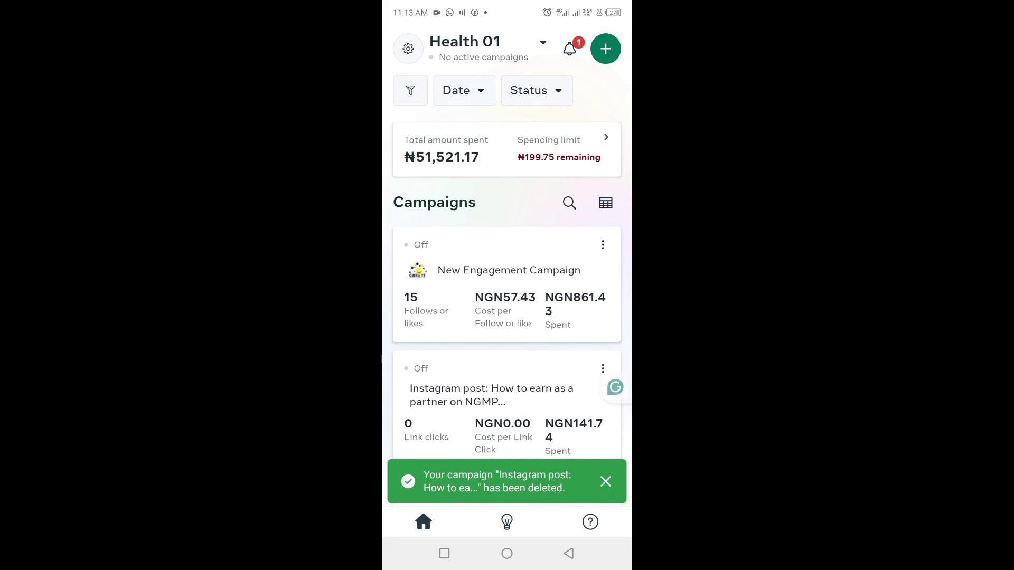
{"action": "scroll", "coordinate": [506, 285], "scroll_direction": "up", "scroll_amount": 3}
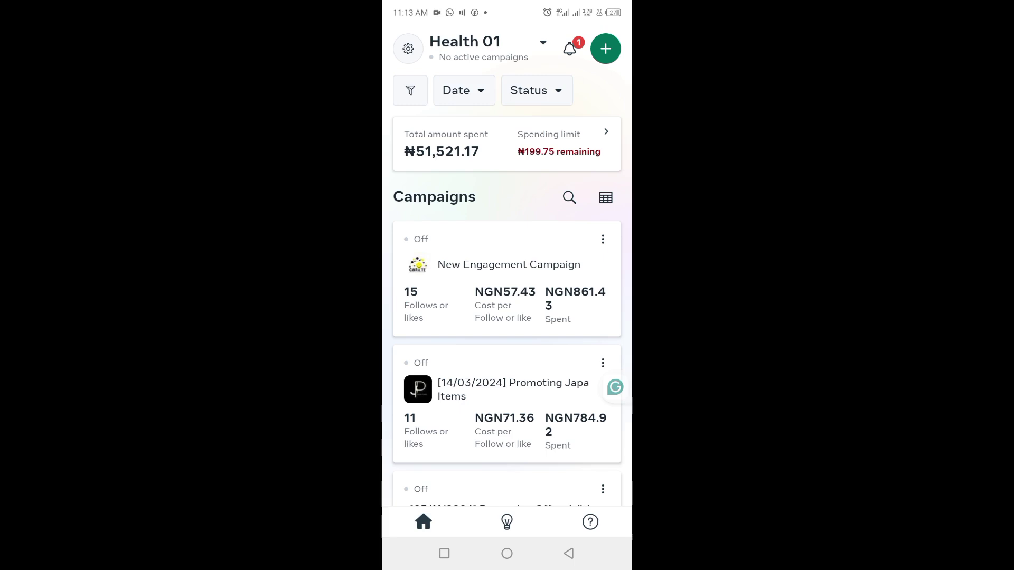
Show the 10 campaigns in table view and turn New Engagement Campaign on
{"action": "left_click", "coordinate": [606, 197]}
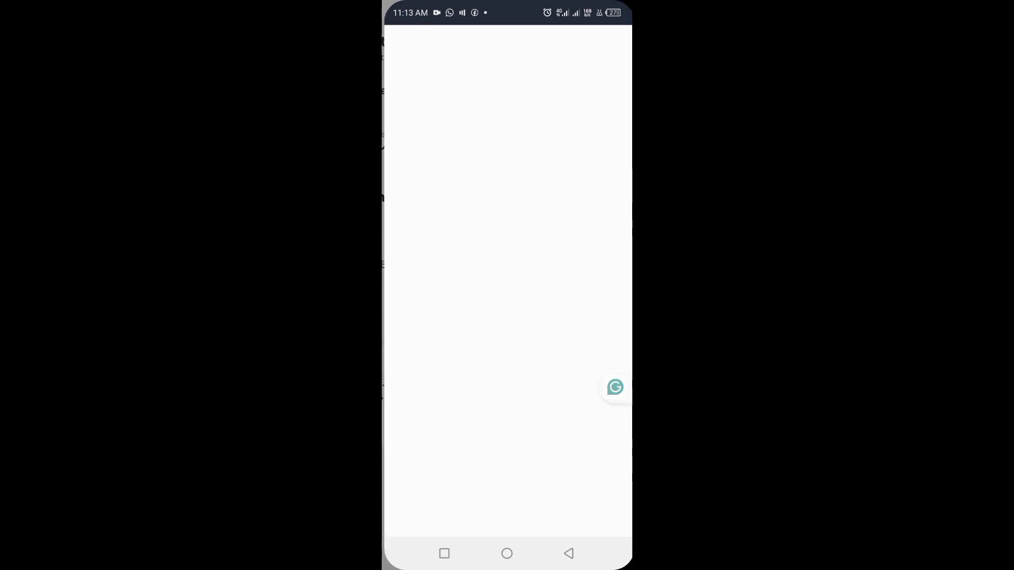
{"action": "scroll", "coordinate": [507, 317], "scroll_direction": "right", "scroll_amount": 3}
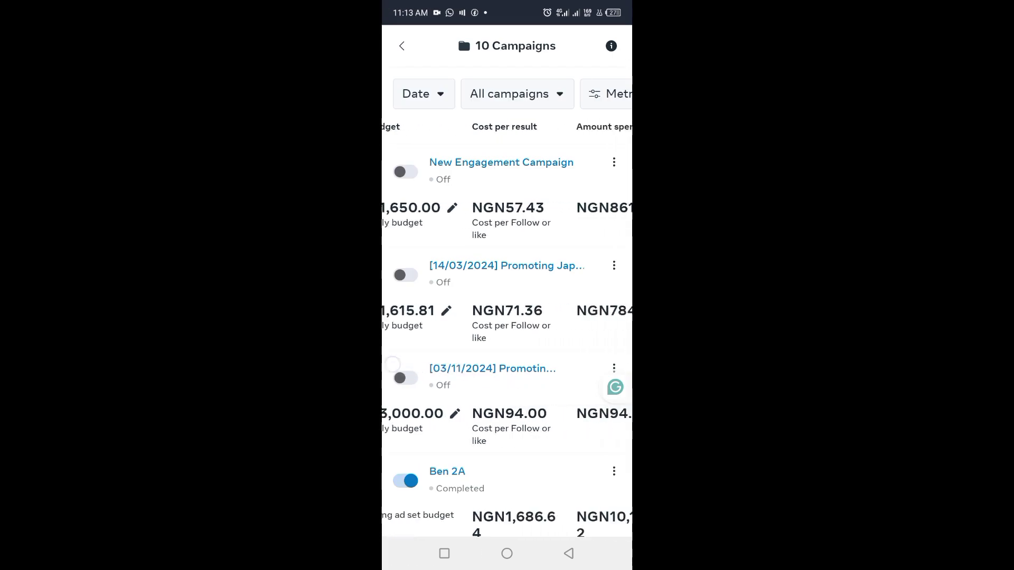
{"action": "scroll", "coordinate": [507, 317], "scroll_direction": "left", "scroll_amount": 3}
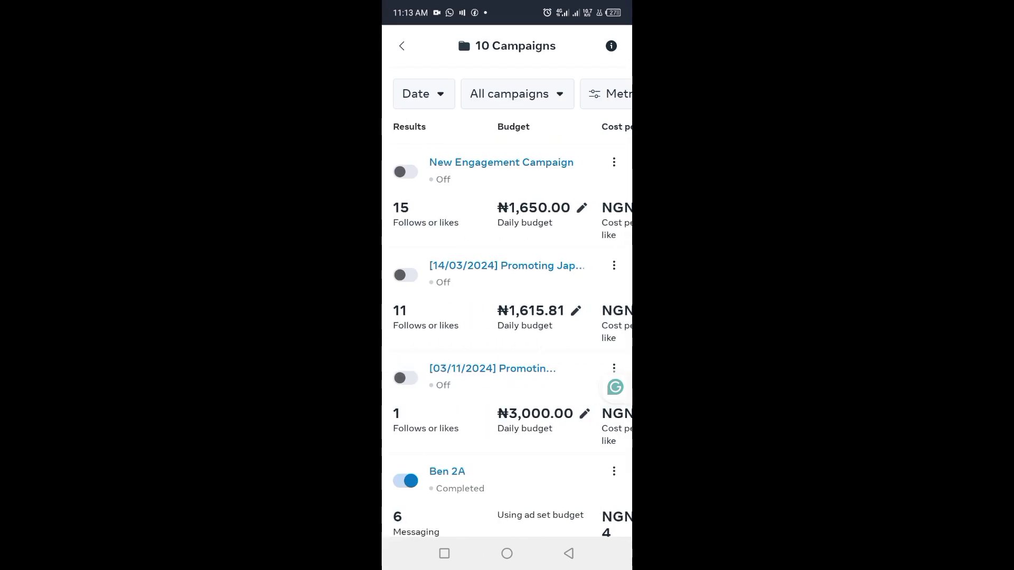
{"action": "left_click", "coordinate": [406, 172]}
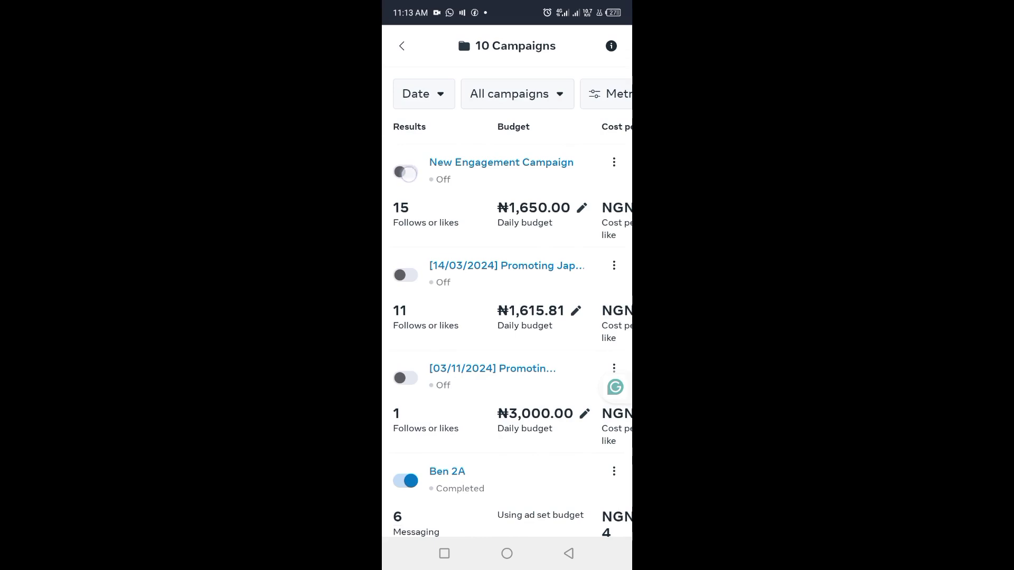